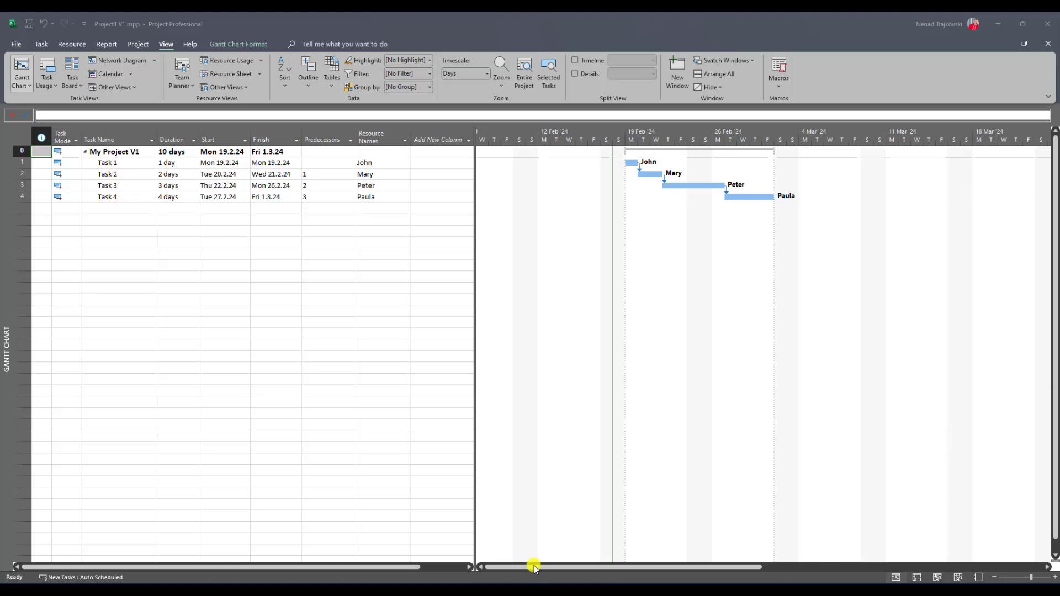
- Save and close Project1 V1, then hide the timeline pane in Project1 V2
drag(534, 569, 550, 569)
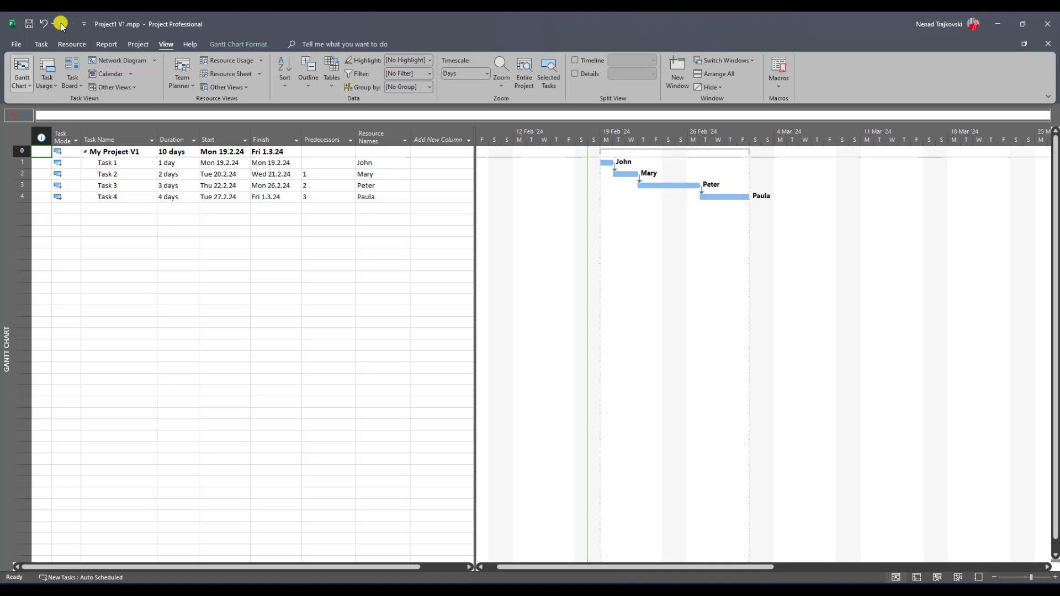
click(25, 24)
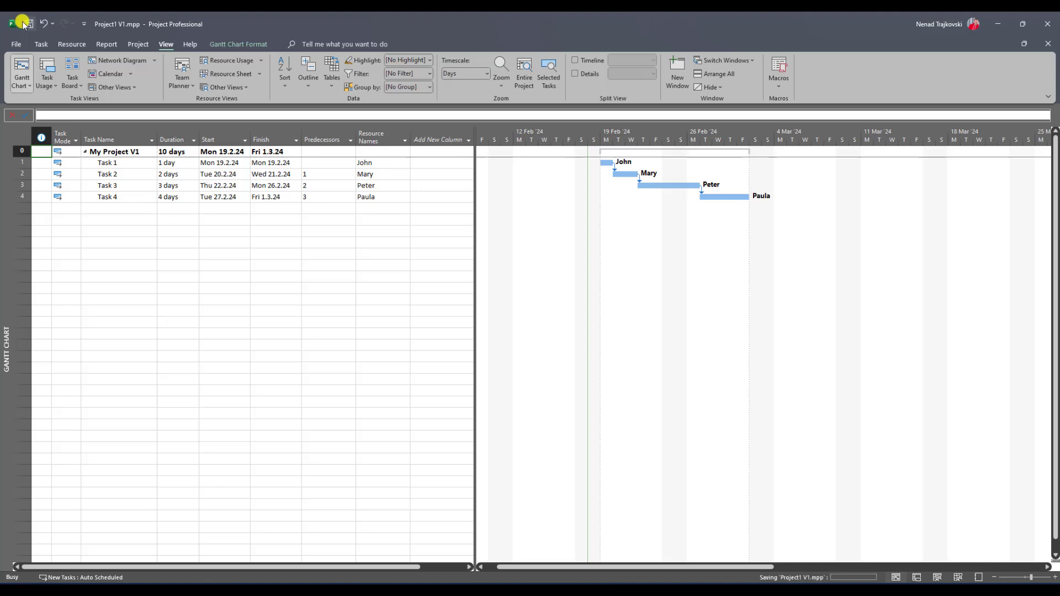
click(1048, 43)
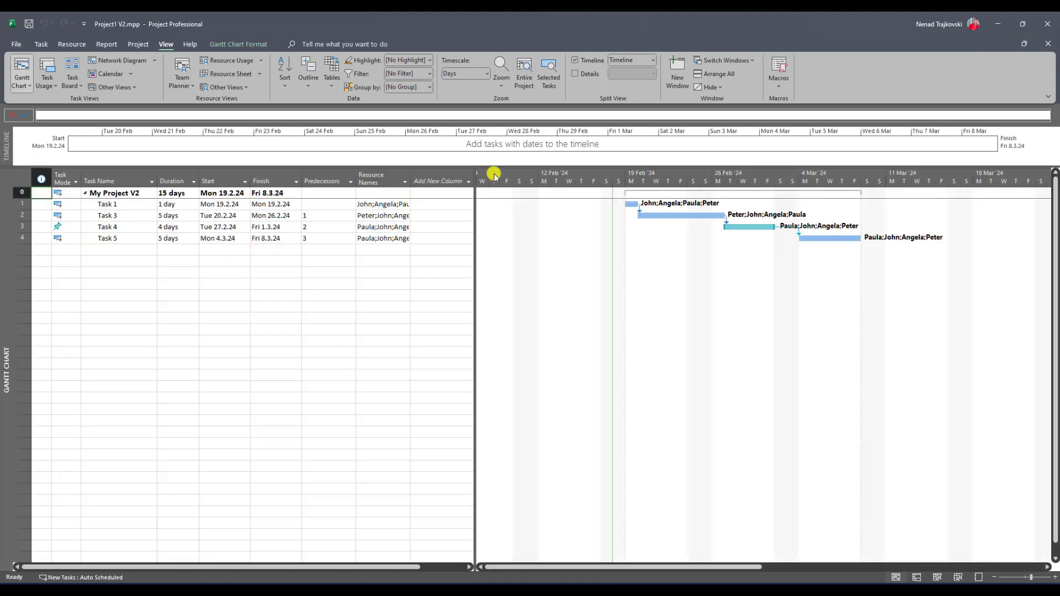
click(108, 194)
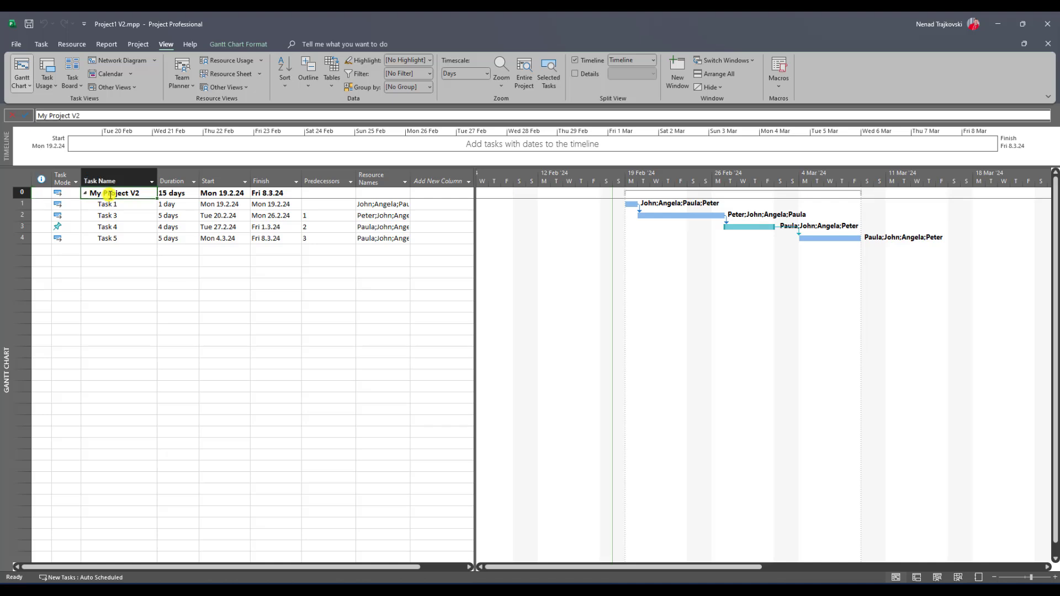
click(575, 61)
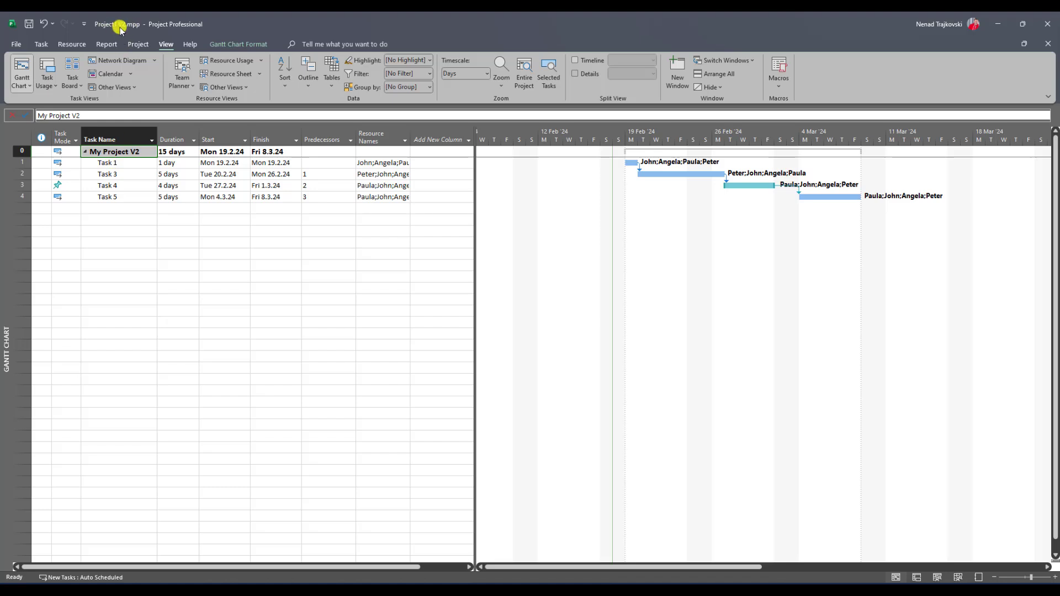
- Review V2's task names, durations, scheduling modes and assigned resources cell by cell
click(107, 220)
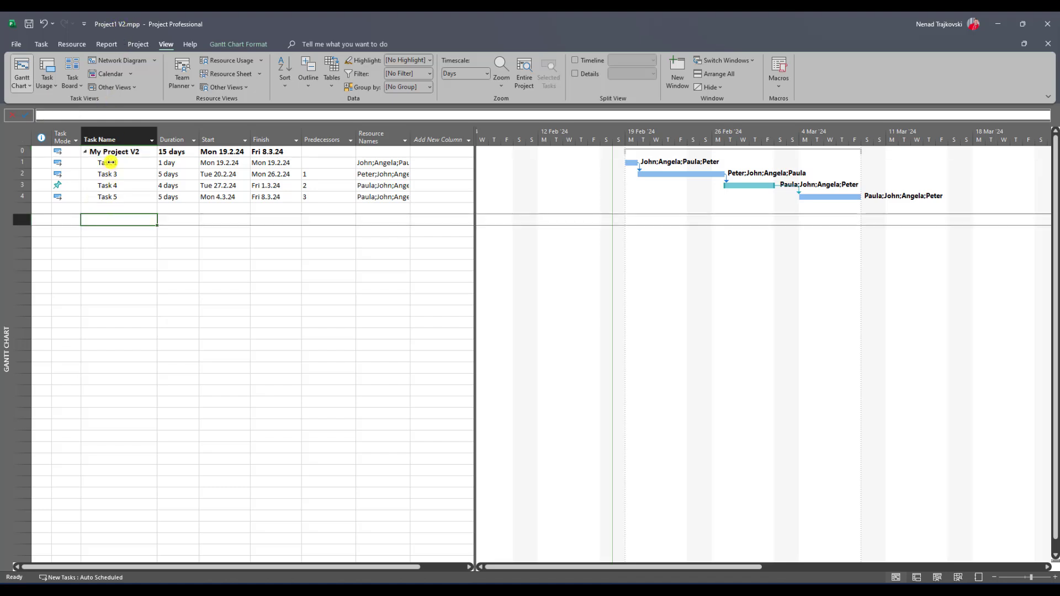
click(763, 164)
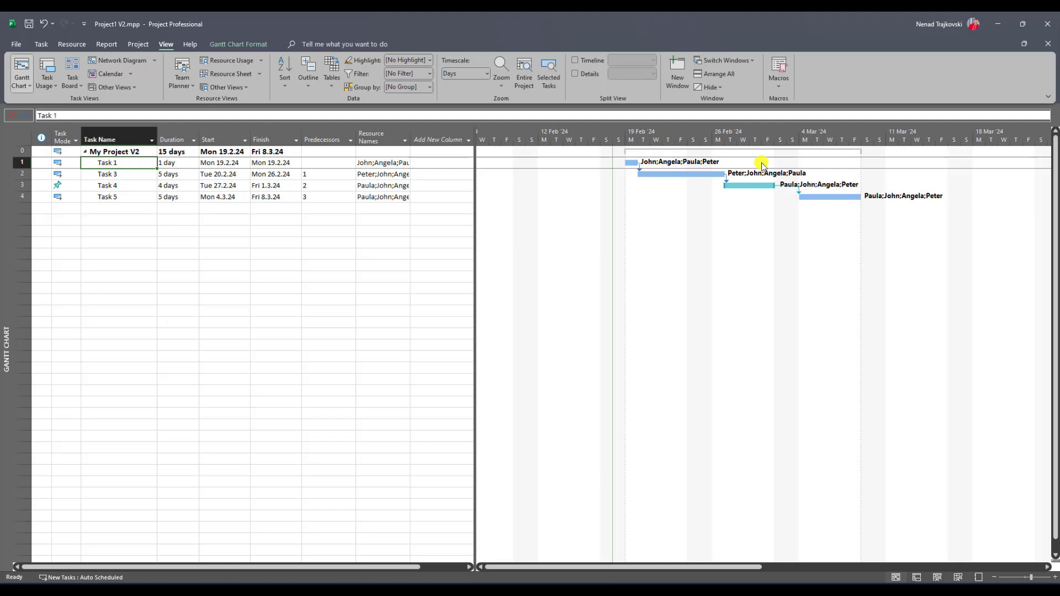
key(Down)
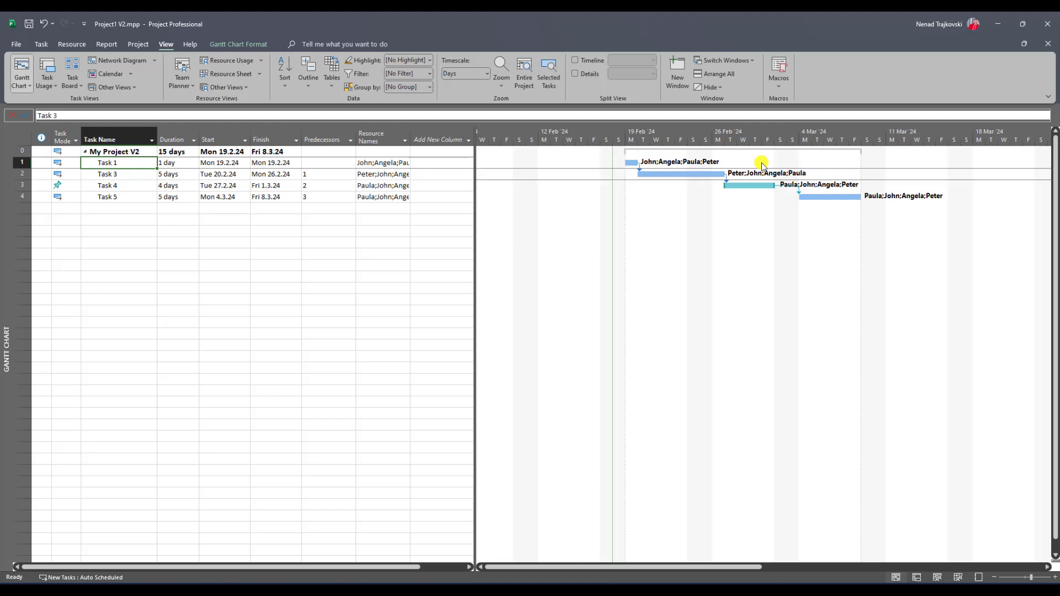
key(Right)
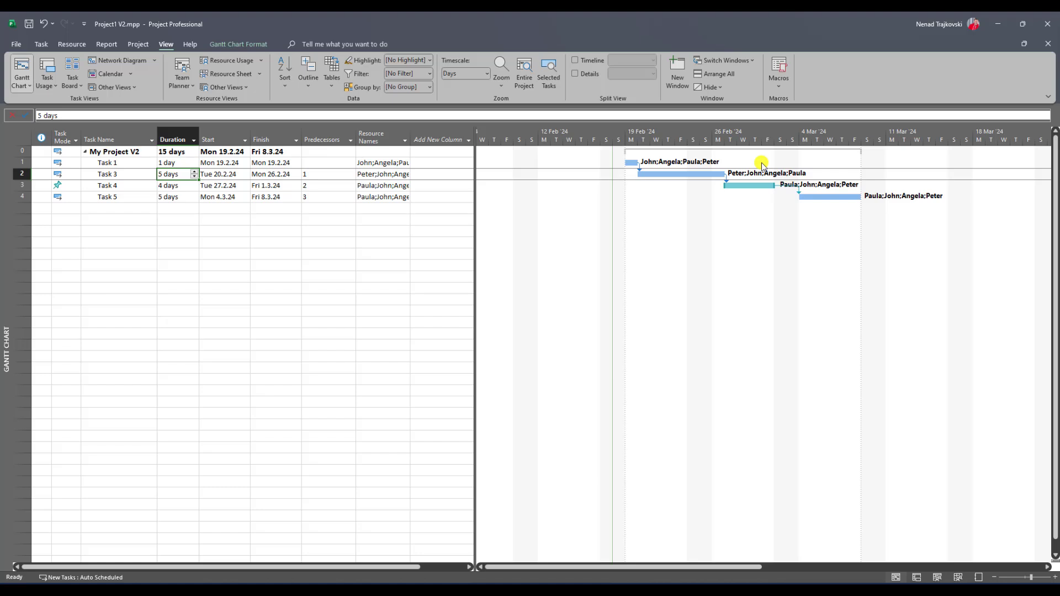
key(Down)
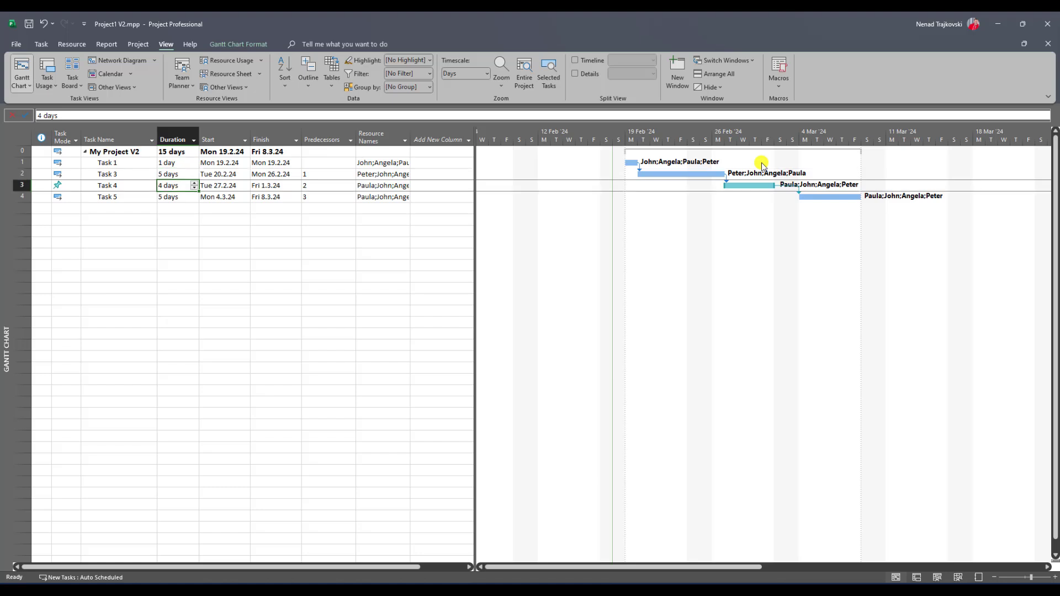
key(Left)
key(Left)
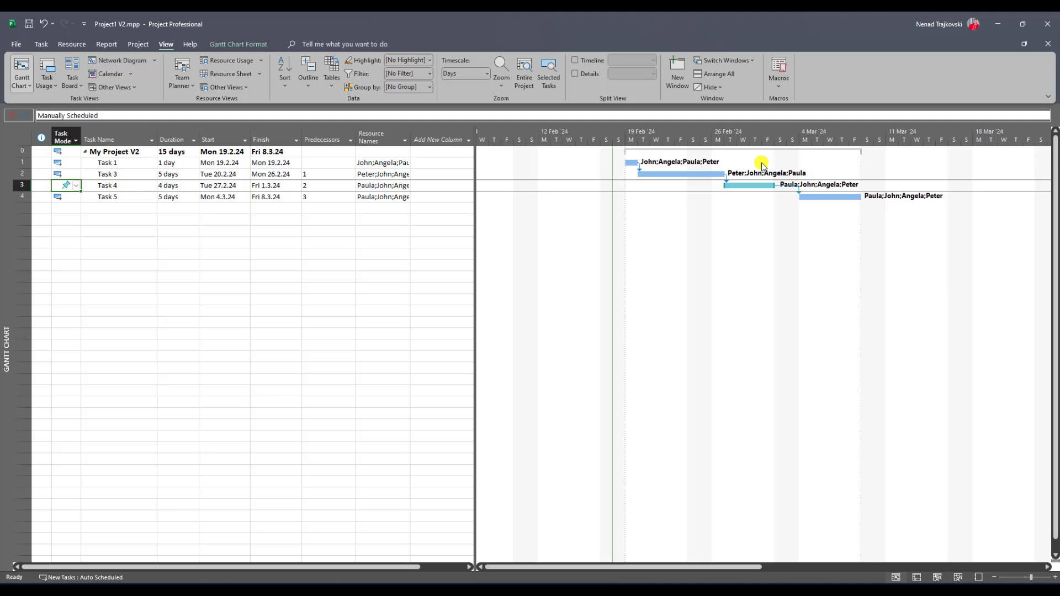
key(Down)
key(Right)
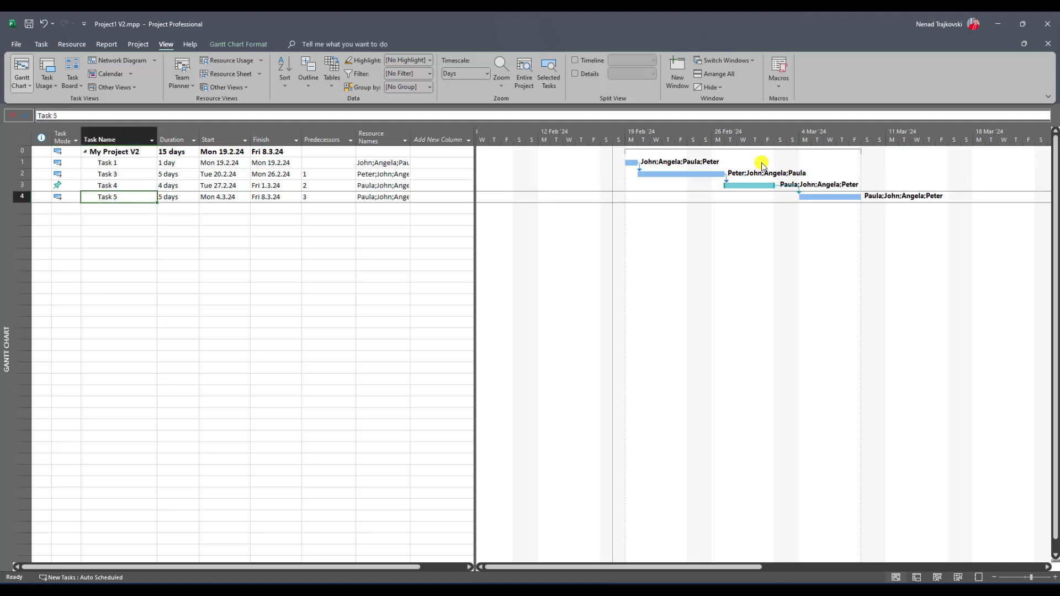
key(Right)
key(Right)
key(Right)
key(Right)
key(Right)
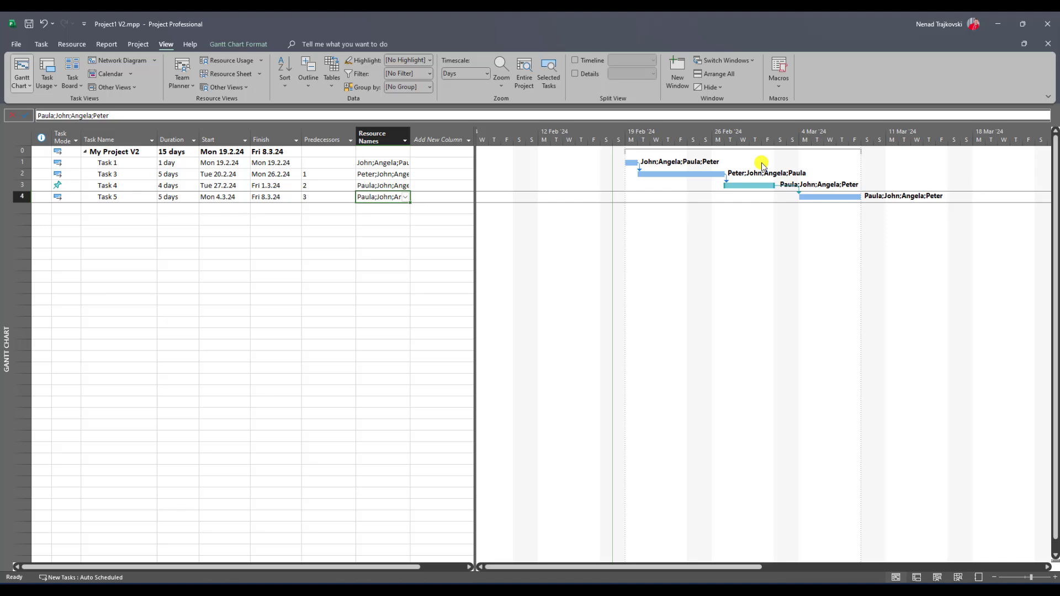
key(Up)
key(Up)
key(Up)
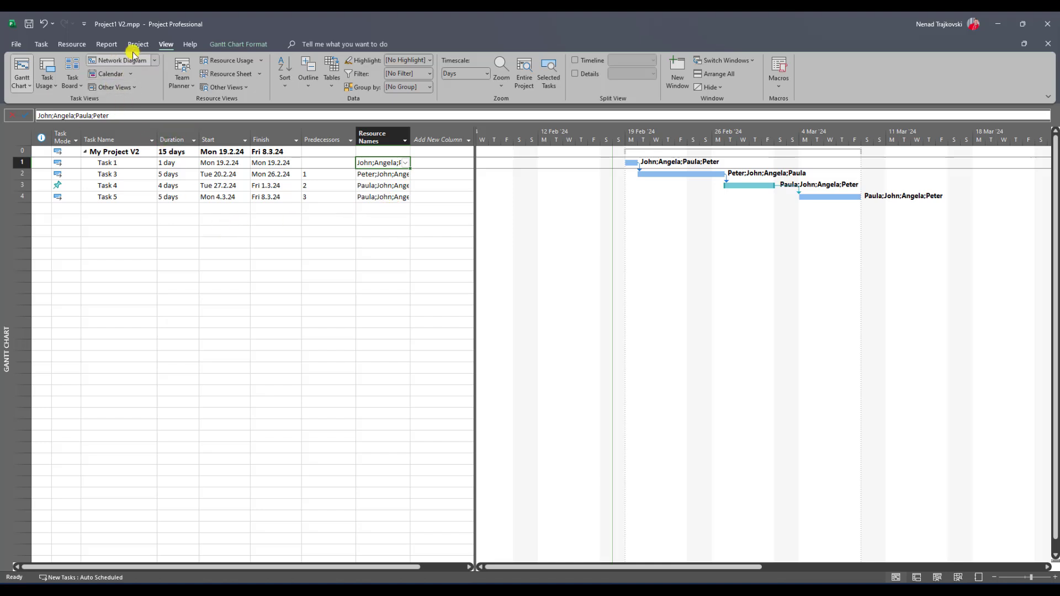
- Compare the current project against Project1 V1.mpp as the previous version, keeping Entry task and resource tables
click(105, 44)
click(28, 75)
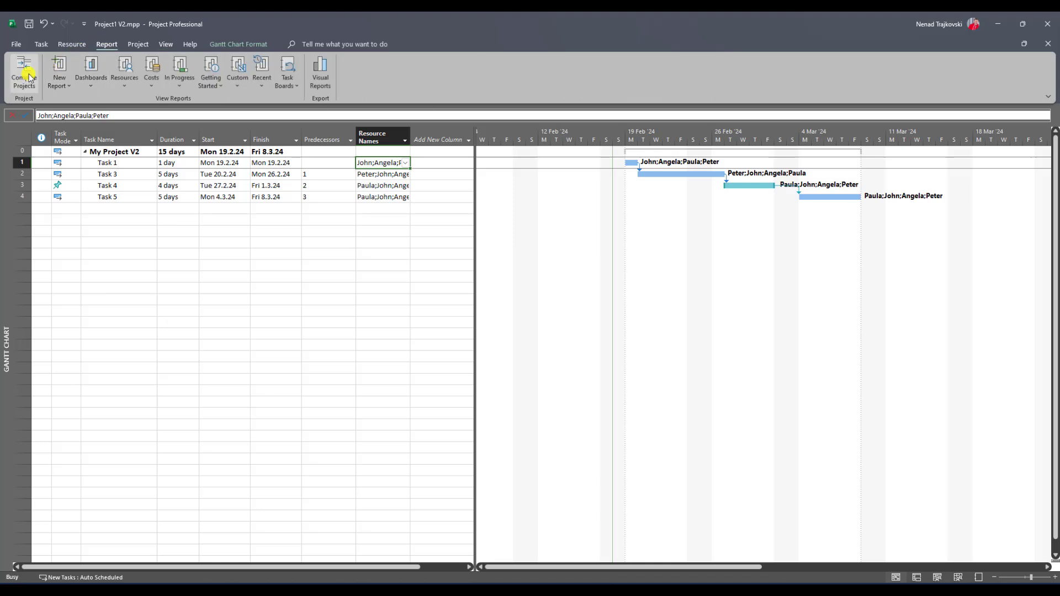
click(617, 257)
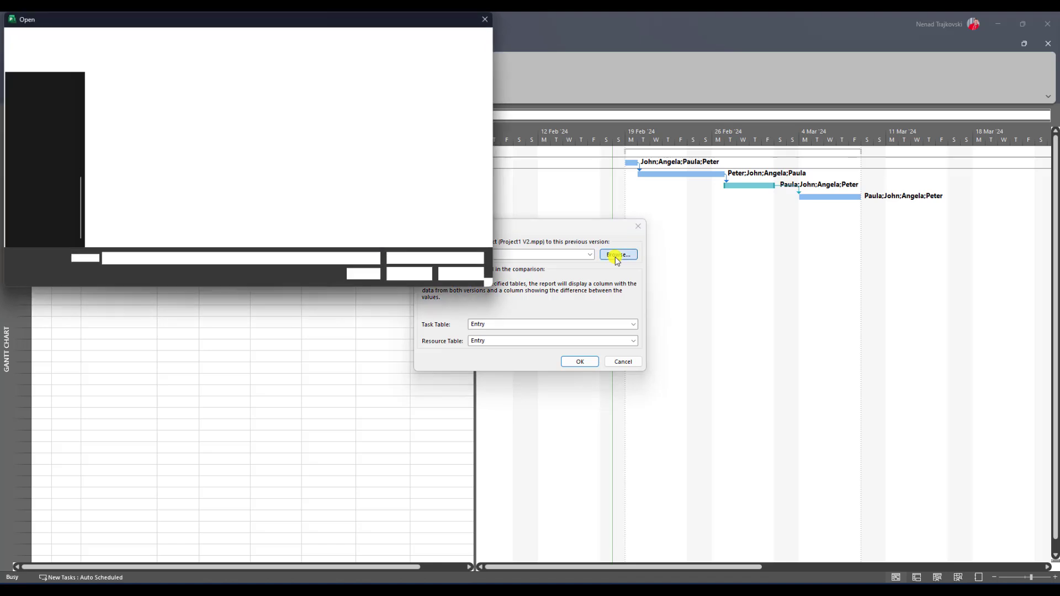
click(136, 111)
click(408, 274)
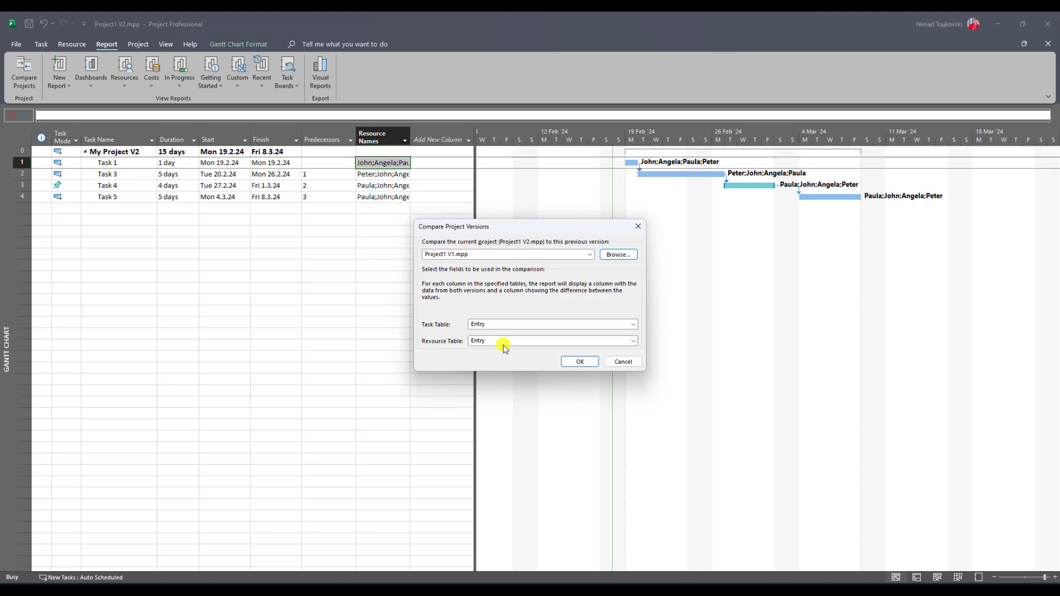
click(574, 363)
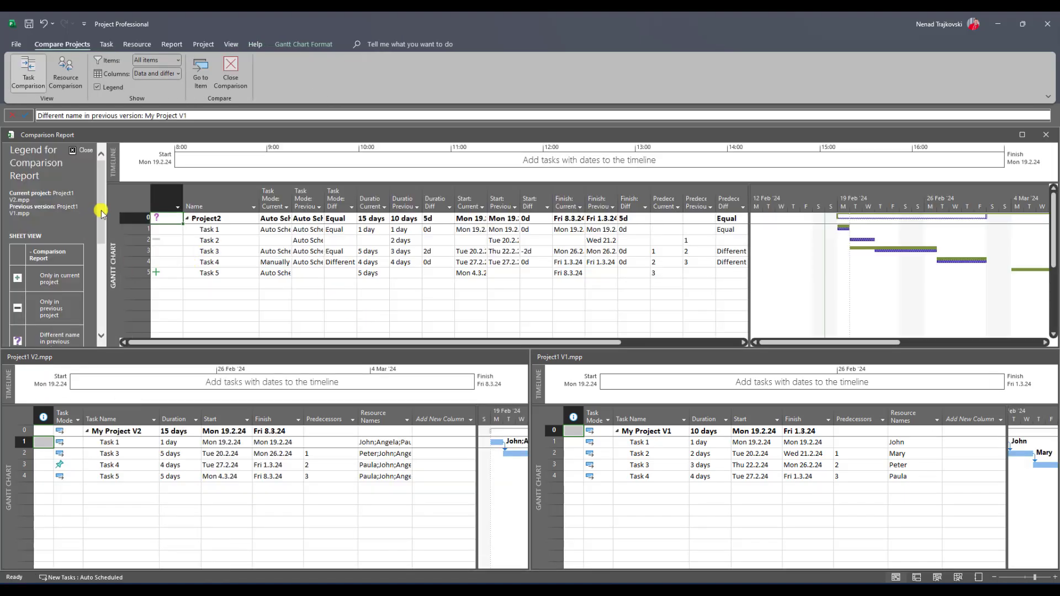
- Scroll the comparison legend pane to see all of its symbols
scroll(101, 215, down, 1)
drag(101, 215, 102, 230)
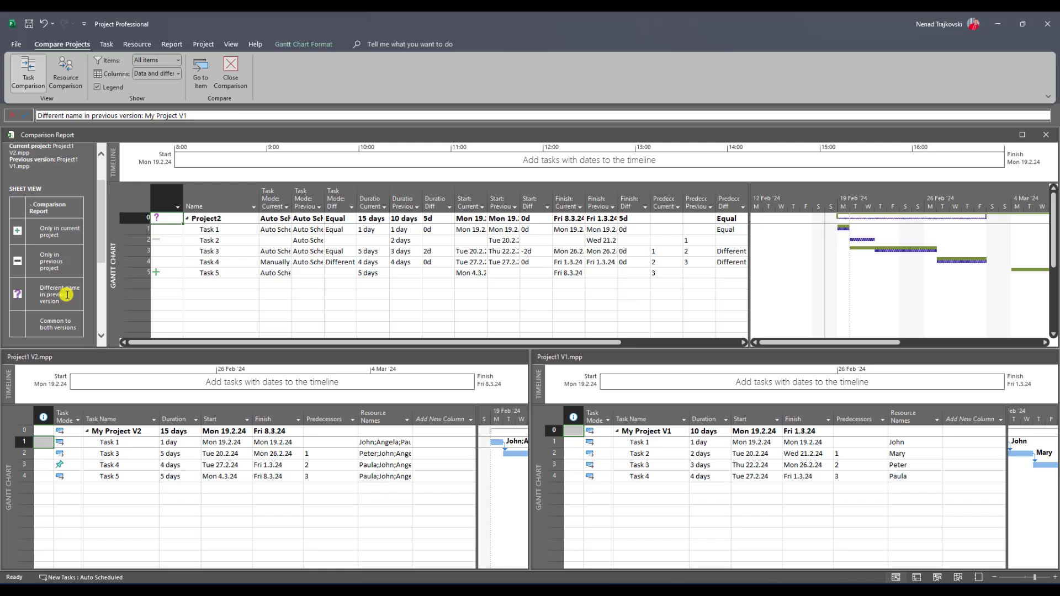
click(214, 218)
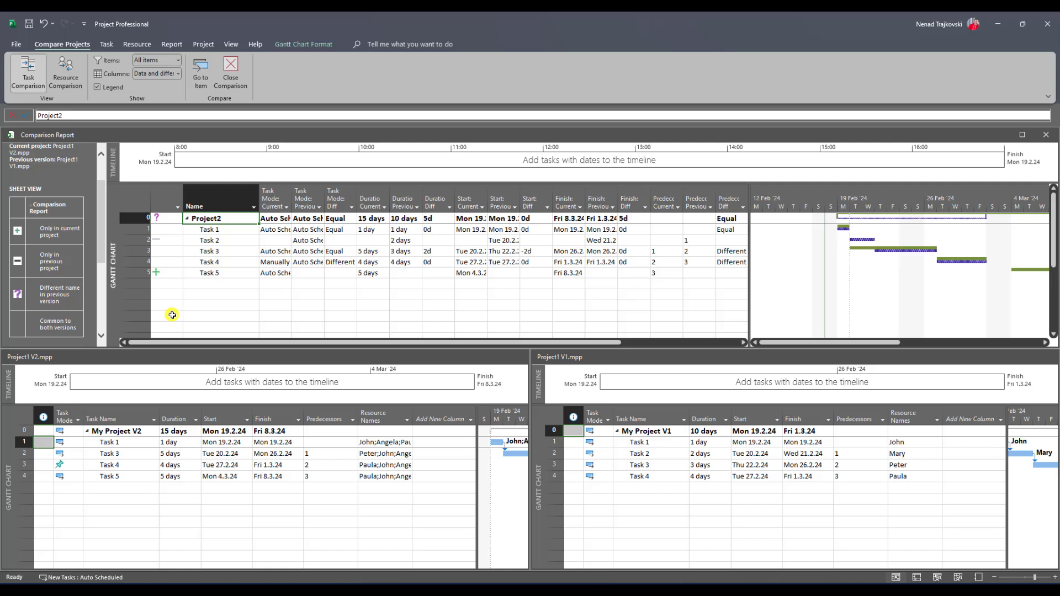
click(142, 432)
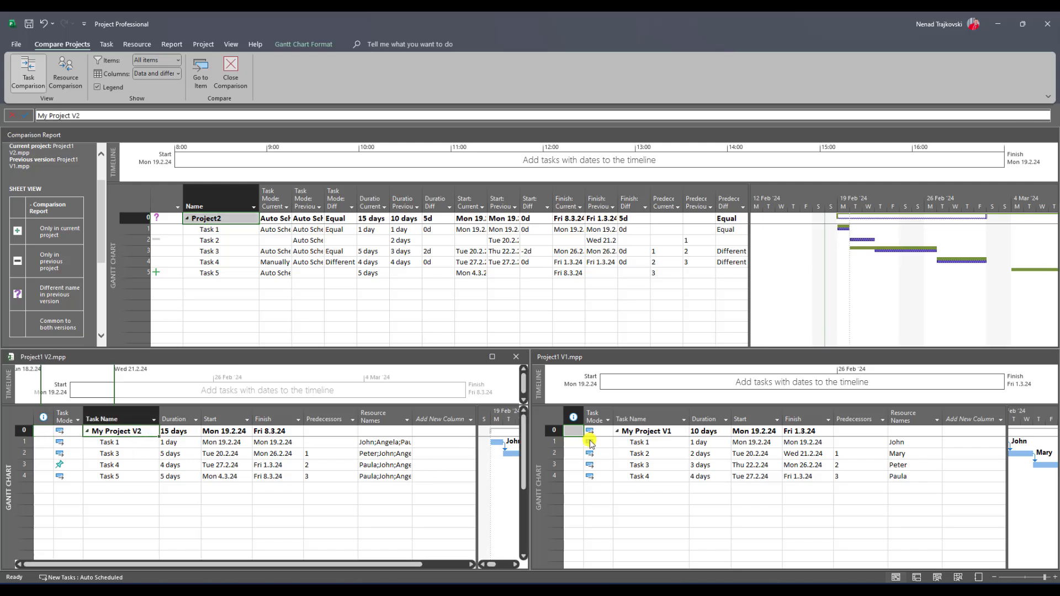
click(644, 434)
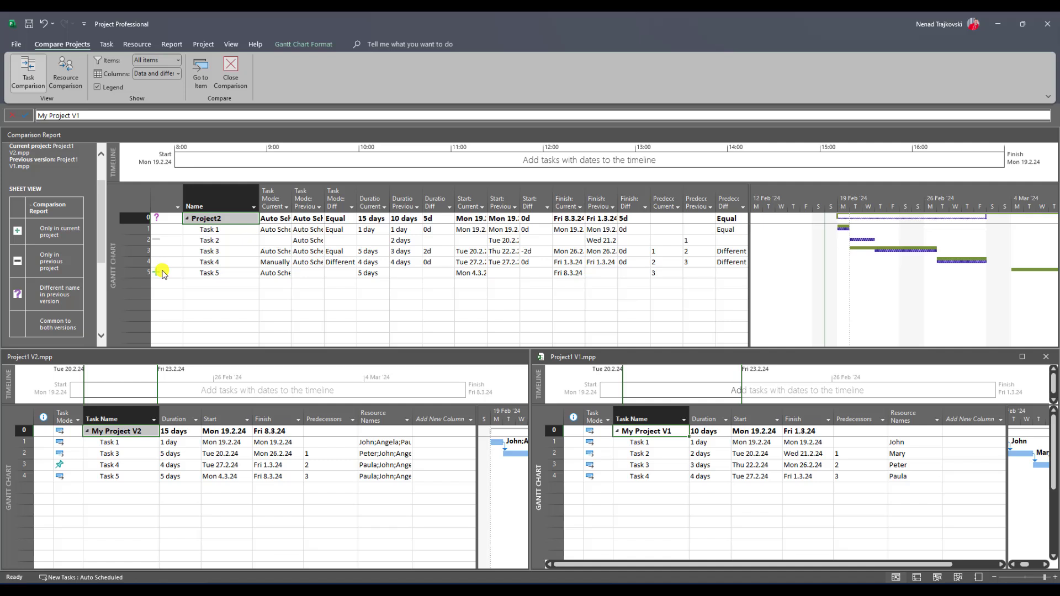
click(202, 232)
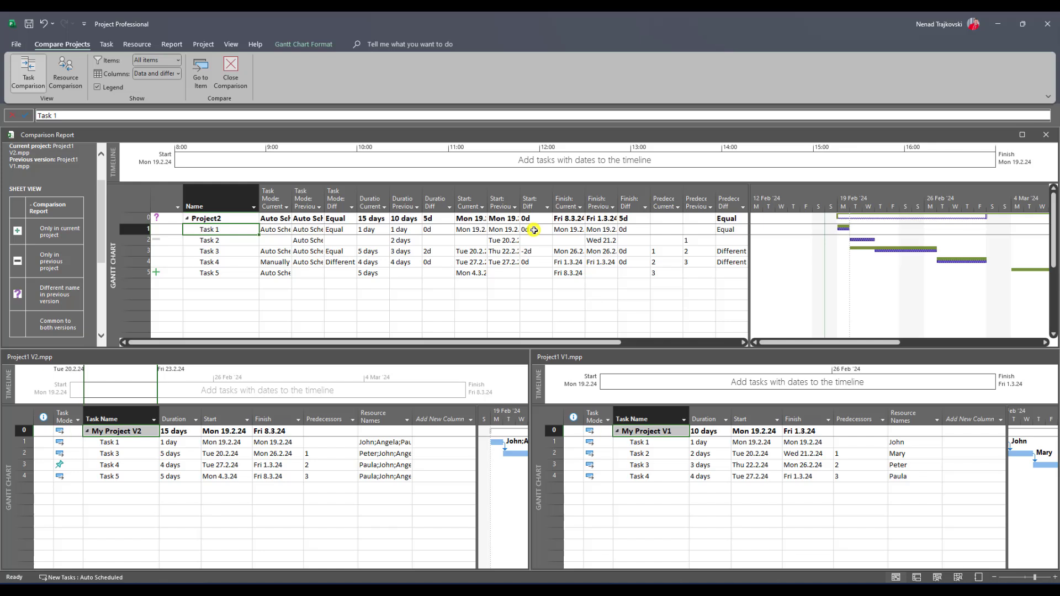
click(169, 242)
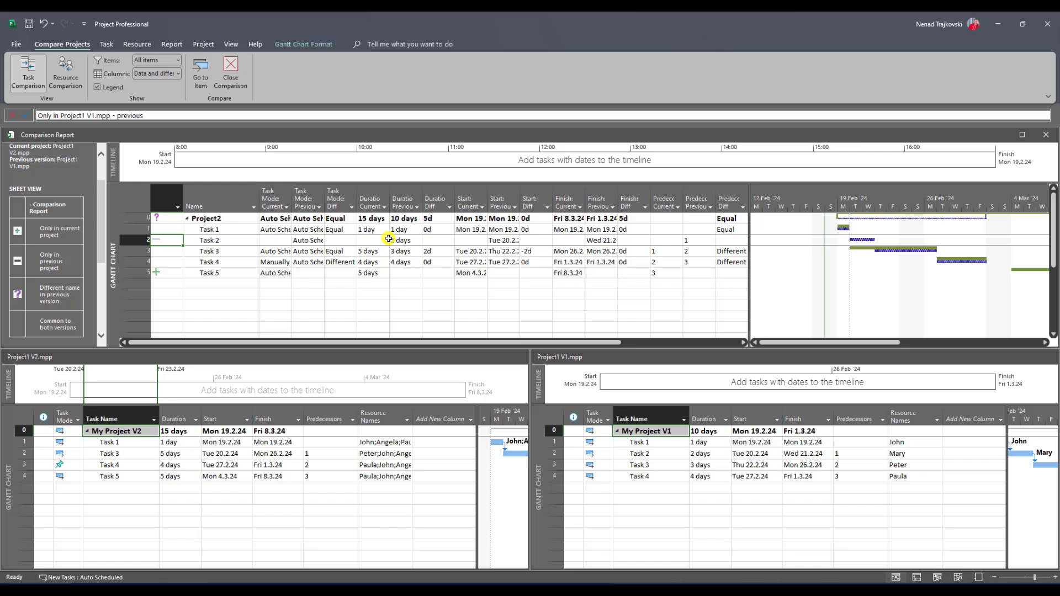
key(Right)
key(Right)
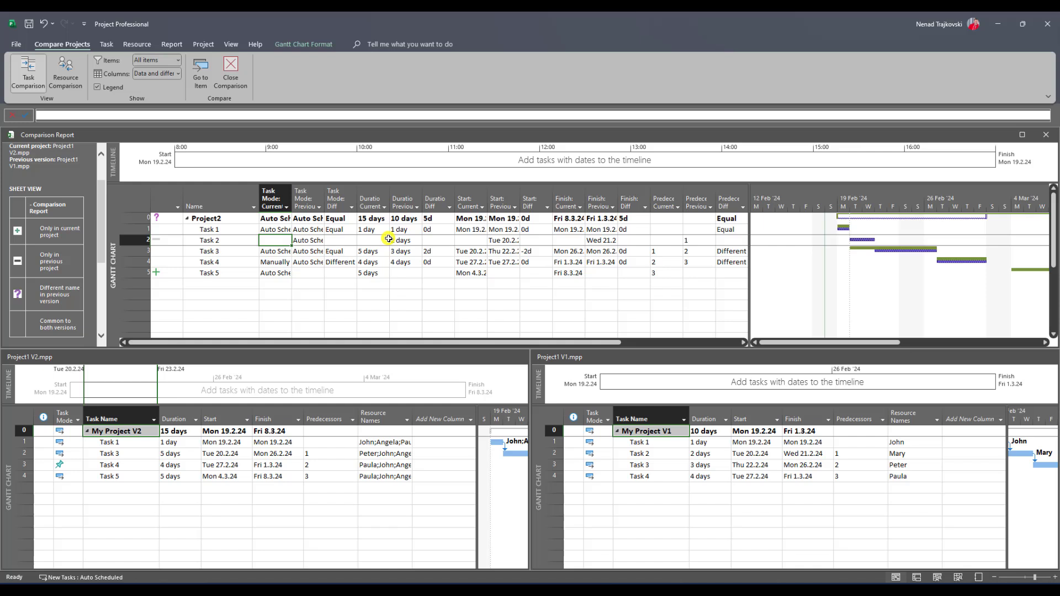
key(Right)
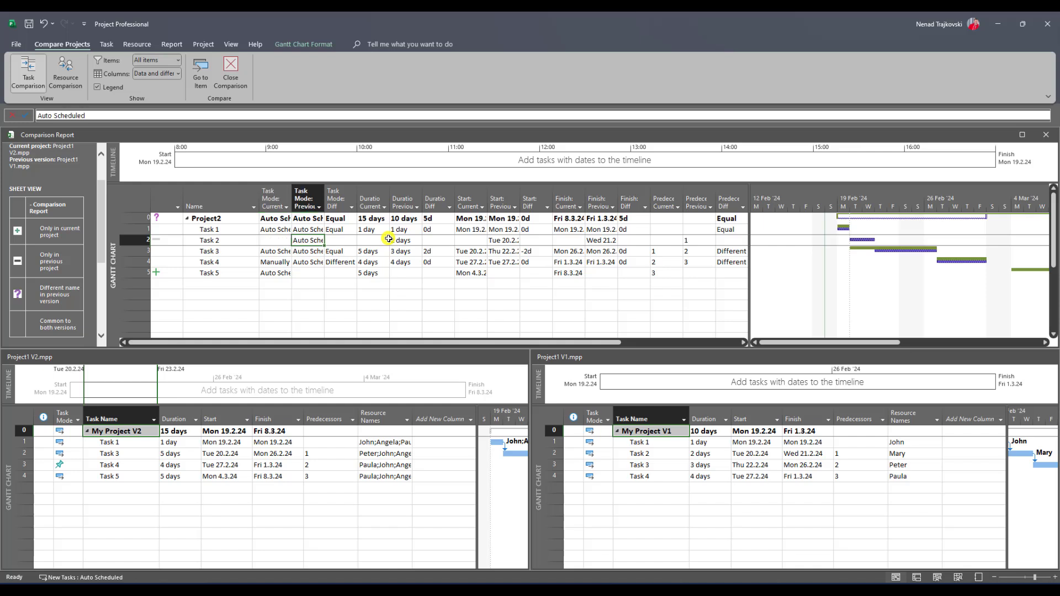
key(Right)
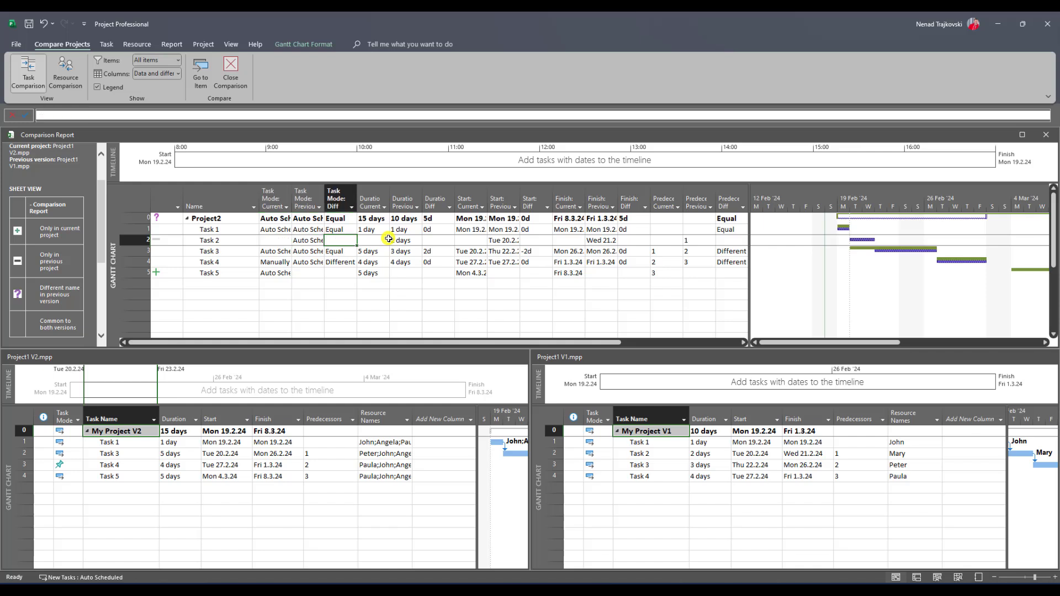
key(Right)
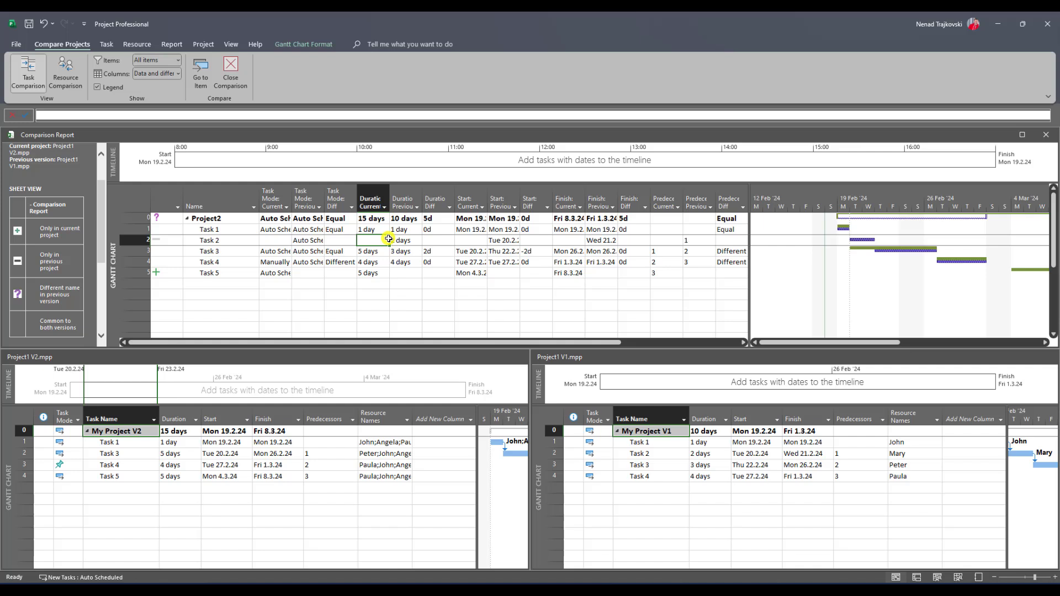
key(Right)
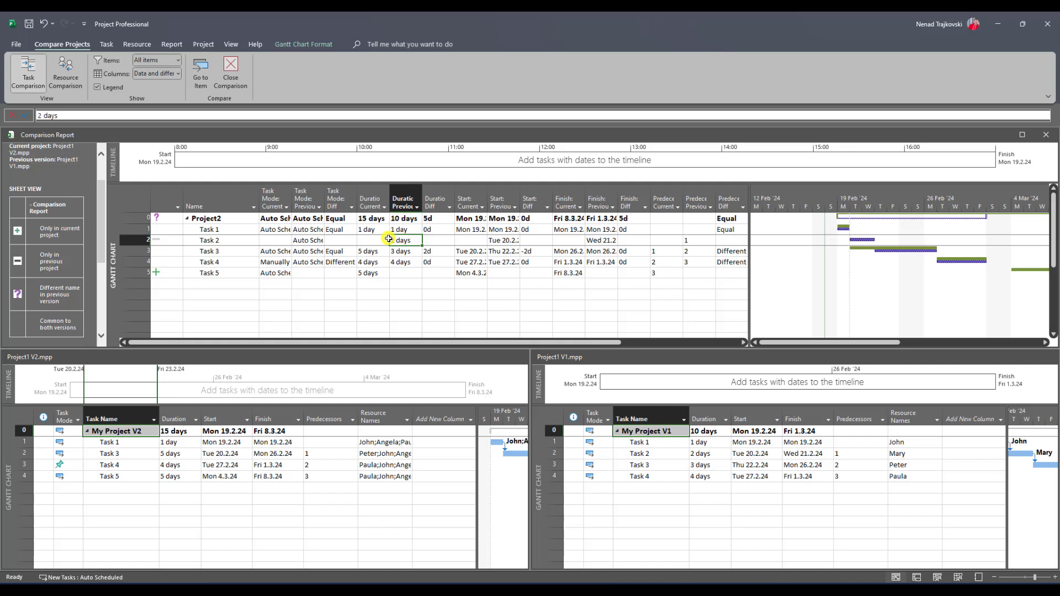
key(Right)
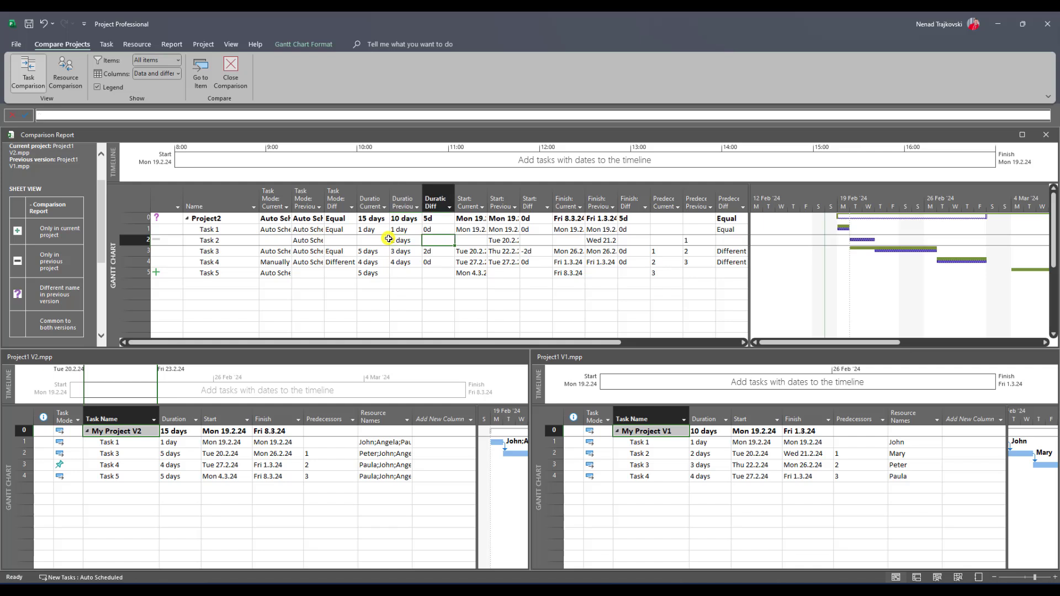
key(Right)
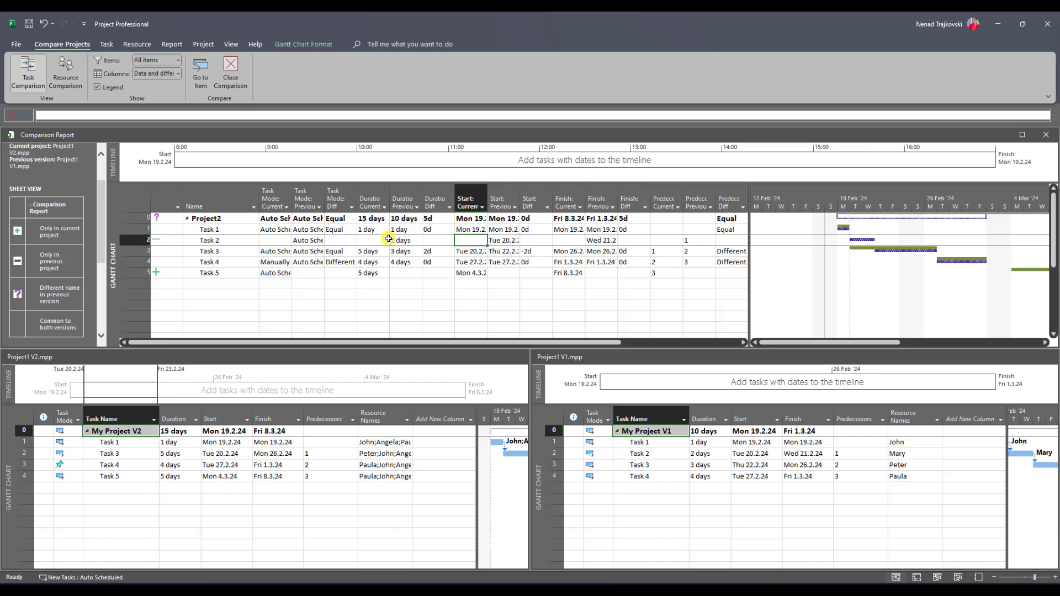
key(Down)
key(Left)
key(Left)
key(Left)
key(Left)
key(Left)
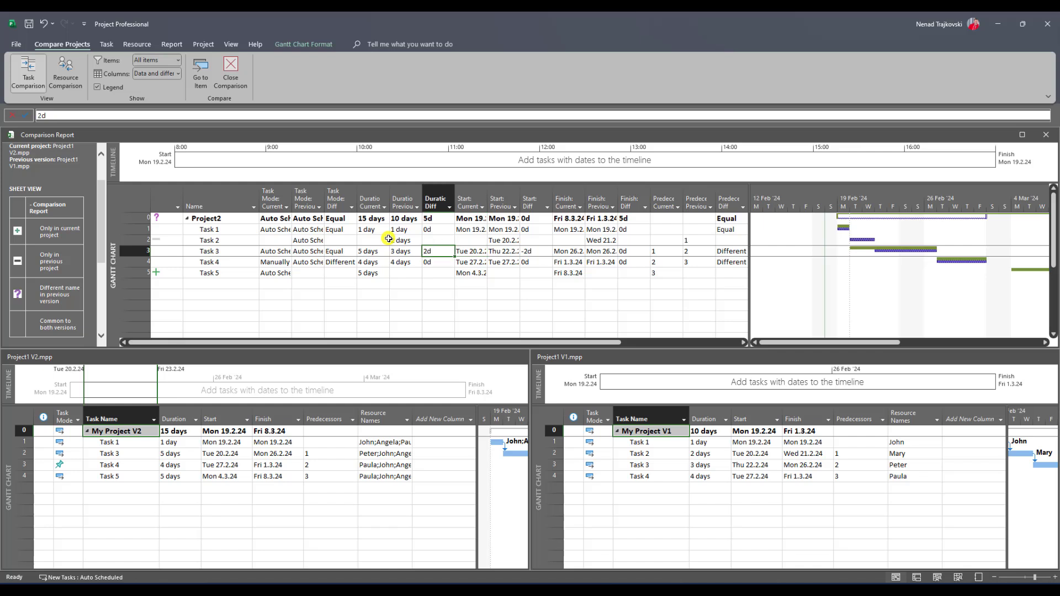
key(Left)
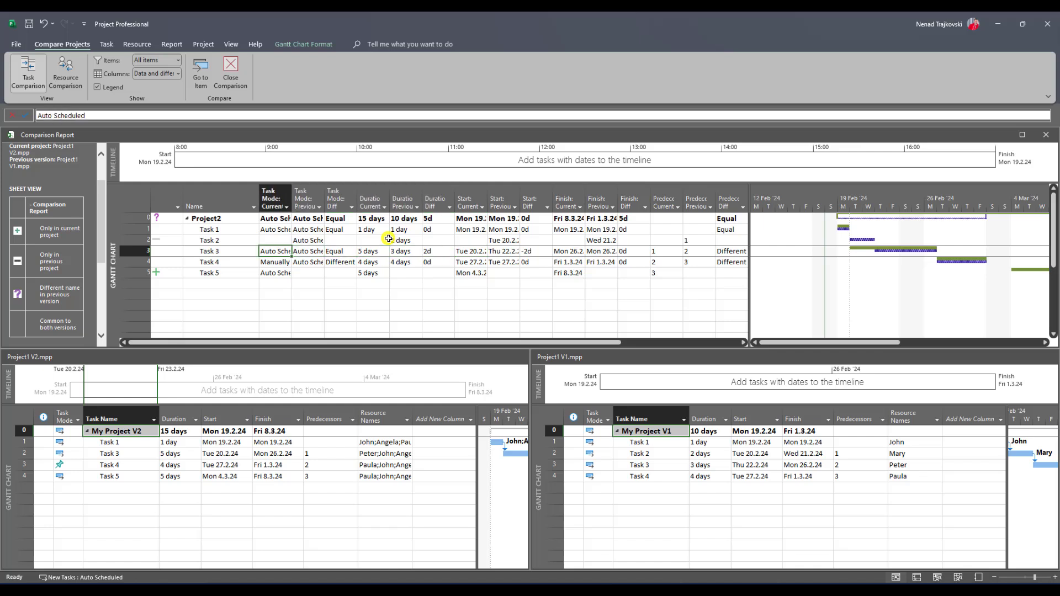
key(Right)
key(Right)
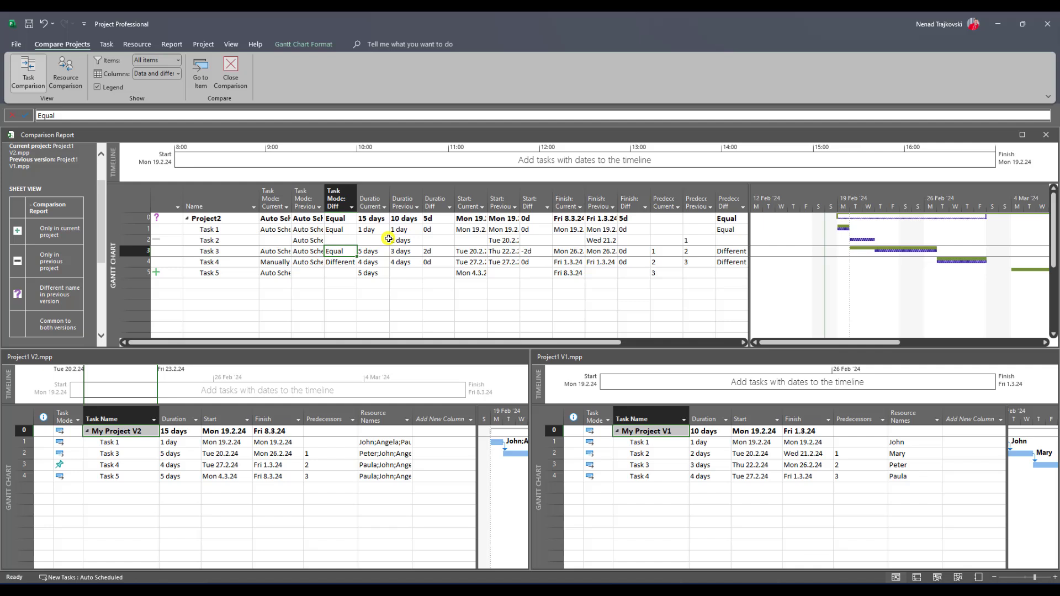
key(Right)
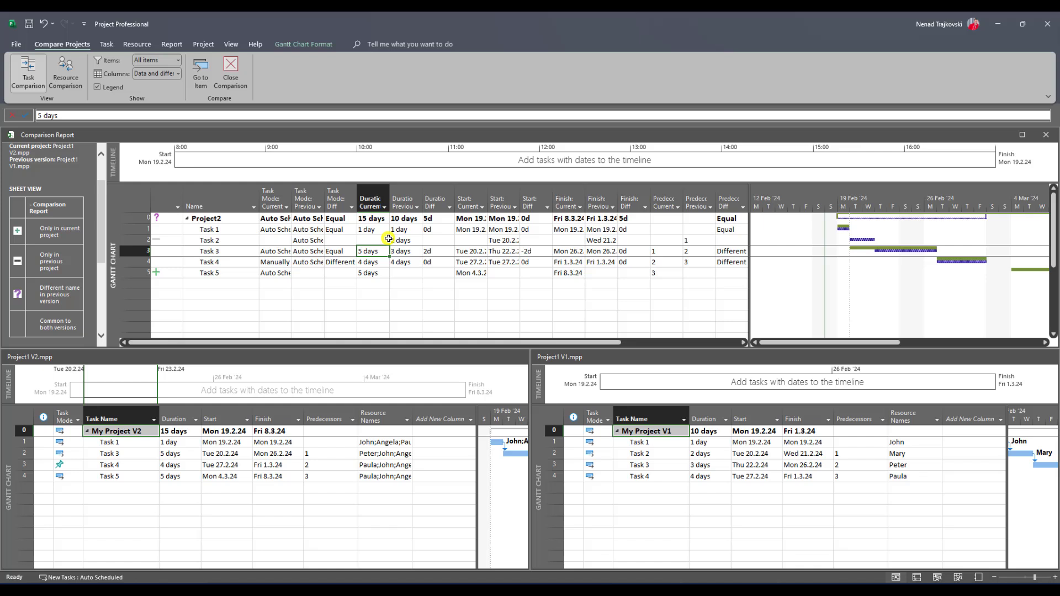
key(Right)
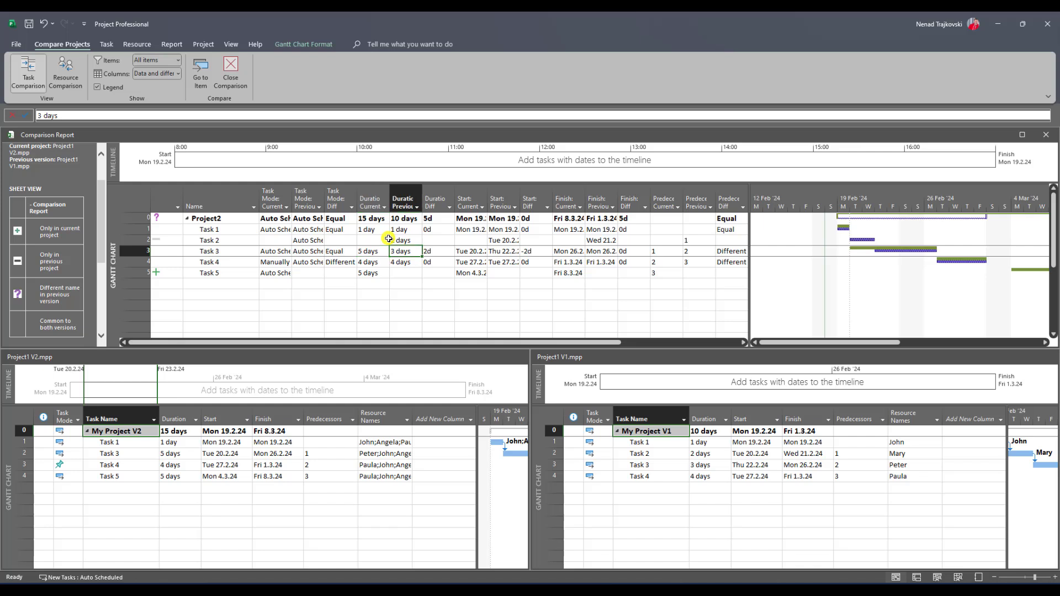
key(Right)
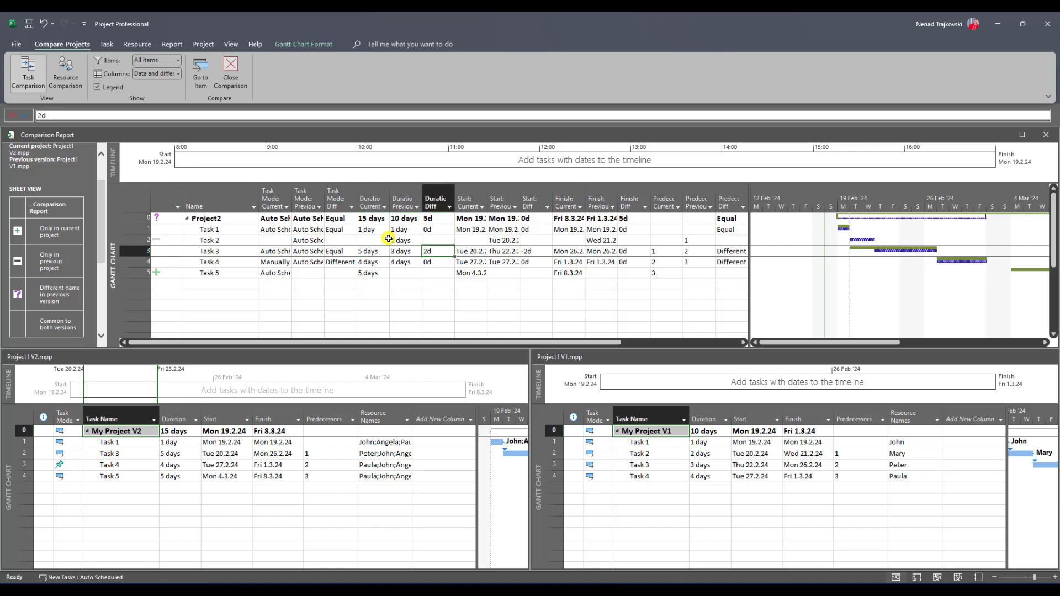
key(Right)
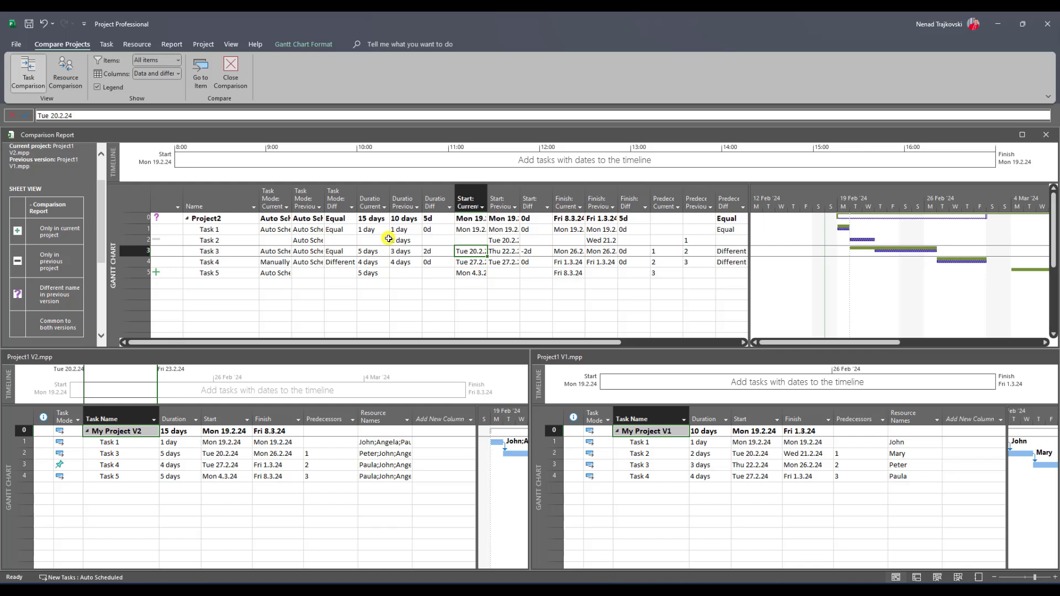
key(Right)
key(Left)
key(Right)
key(Right)
key(Right)
key(Right)
key(Right)
key(Right)
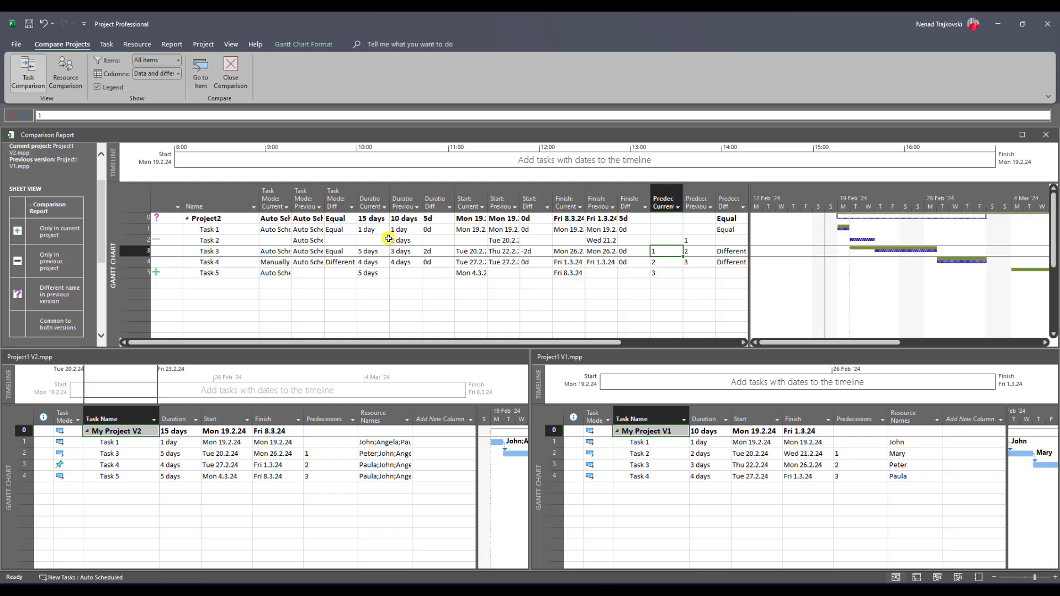
key(Right)
key(Left)
key(Left)
key(Left)
key(Left)
key(Left)
key(Left)
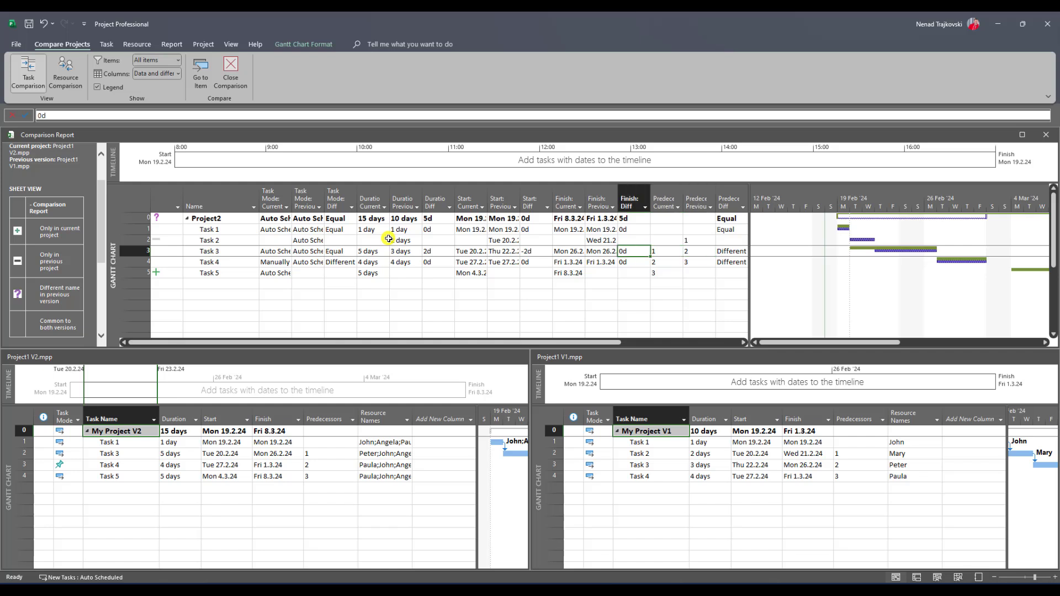
key(Left)
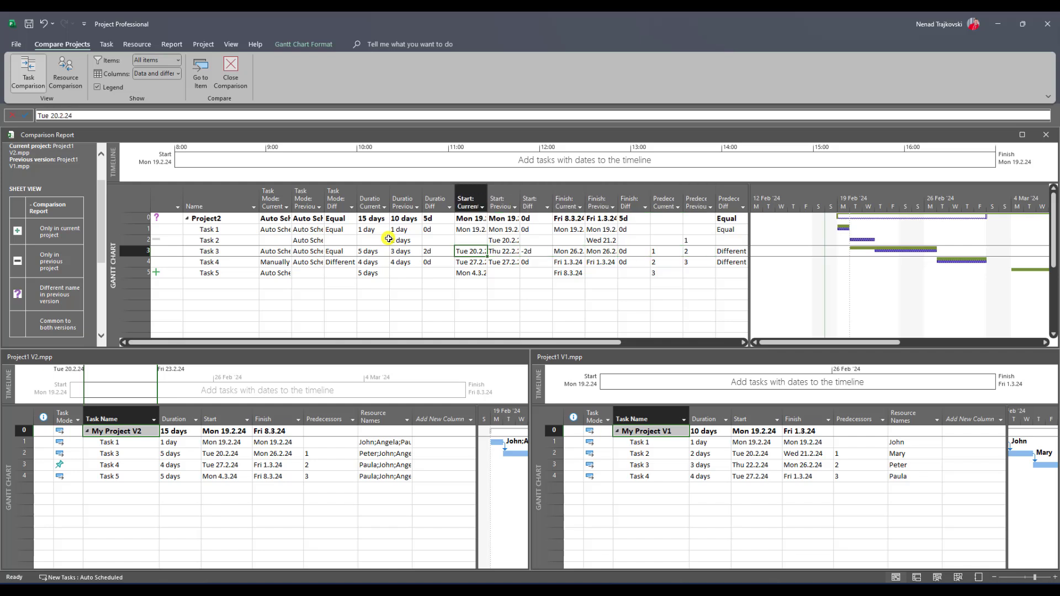
key(Left)
key(Right)
key(Right)
key(Right)
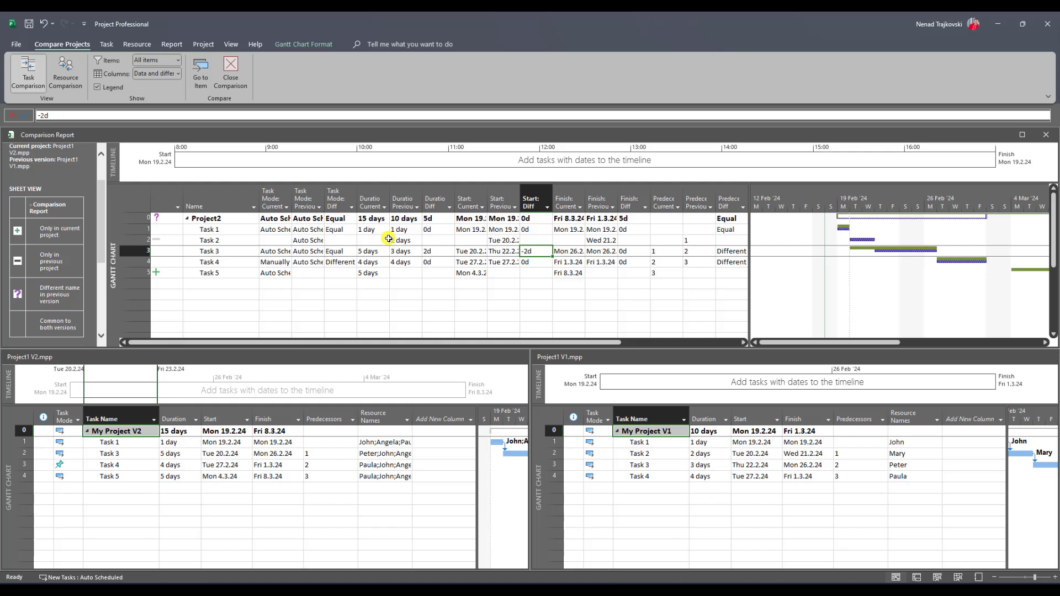
key(Right)
key(Right)
key(Right)
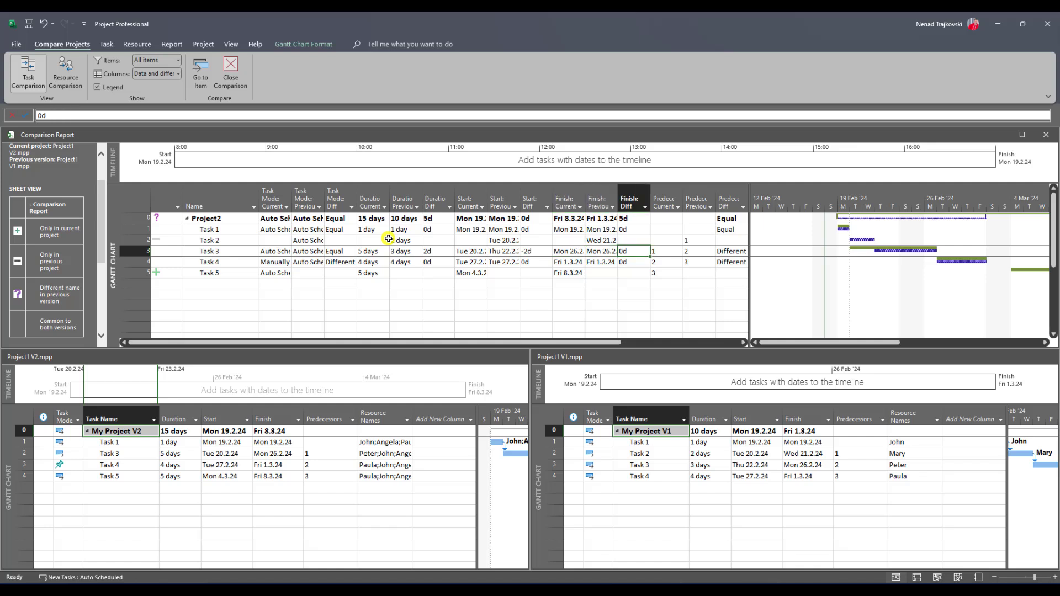
key(Left)
key(Left)
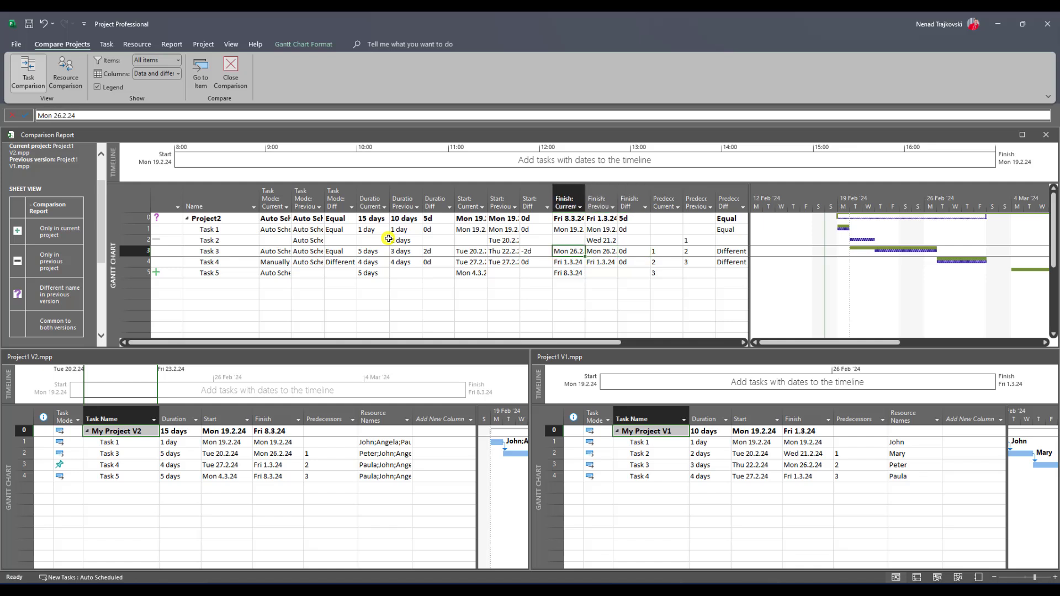
key(Right)
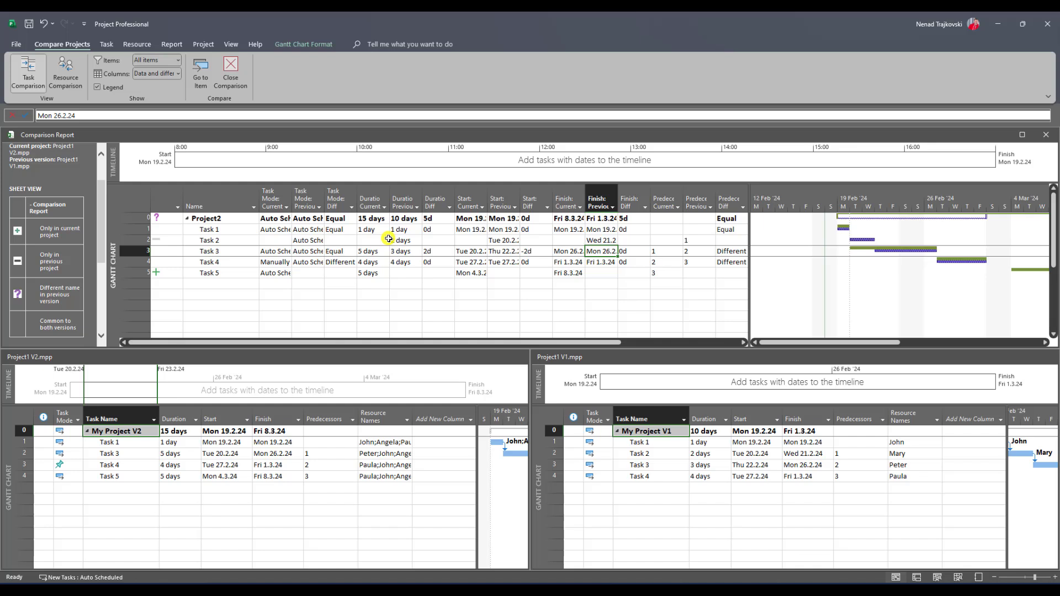
key(Down)
key(Left)
key(Left)
key(Left)
key(Left)
key(Left)
key(Left)
key(Left)
key(Left)
key(Left)
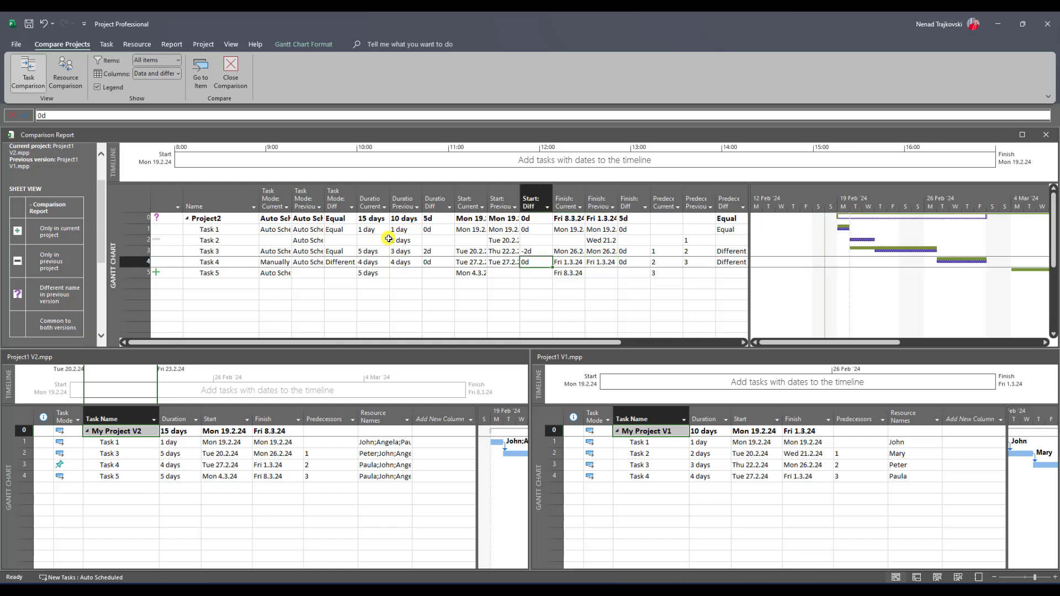
key(Left)
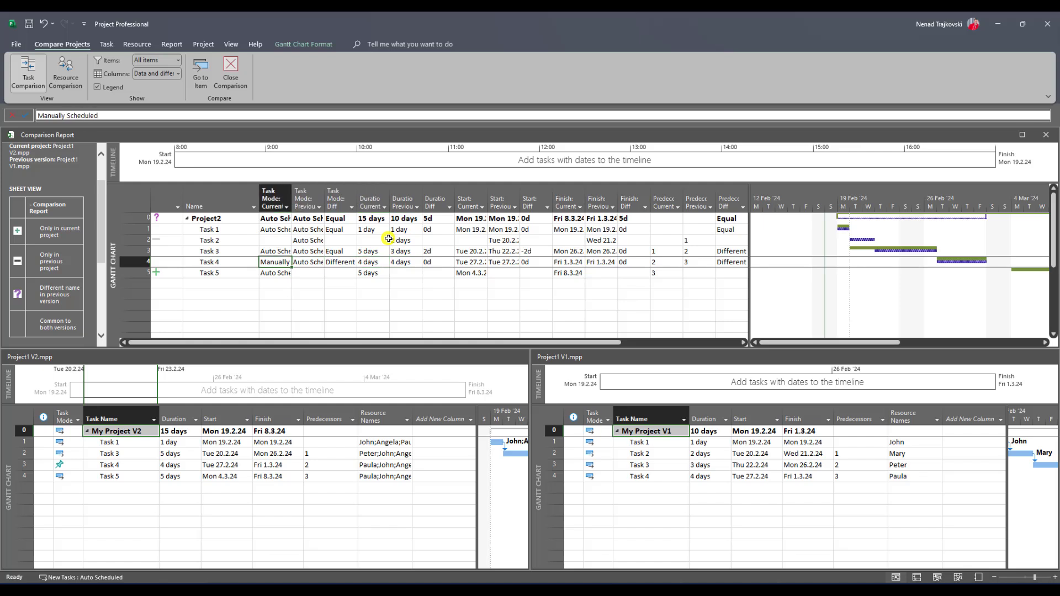
key(Right)
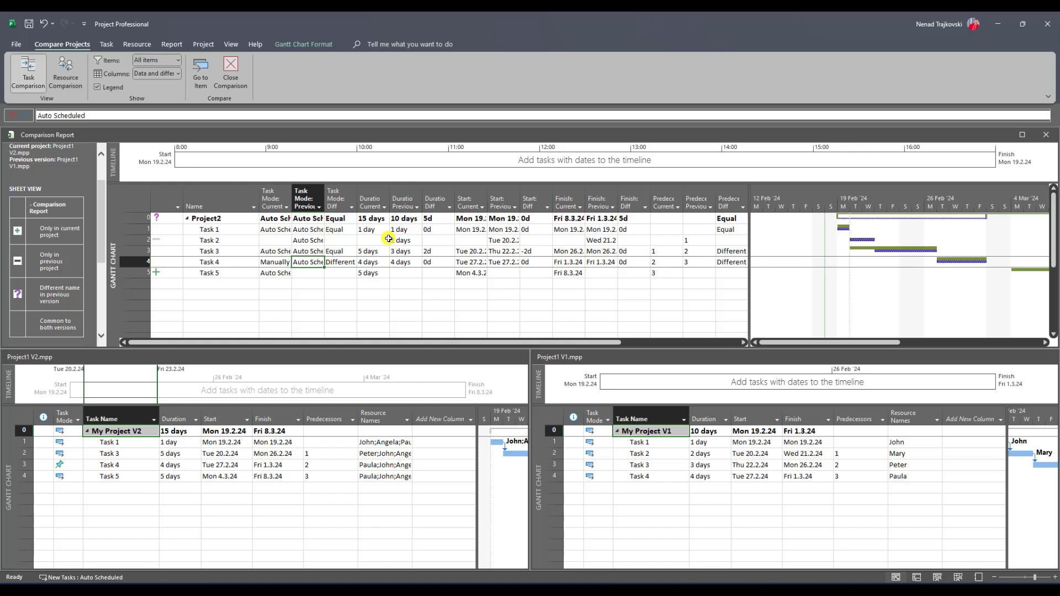
key(Right)
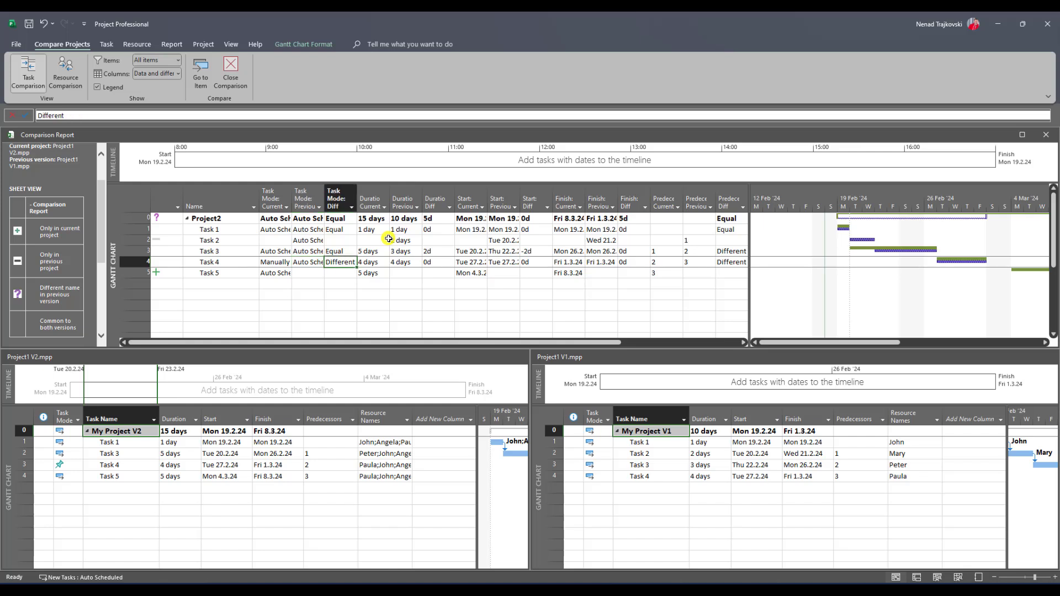
key(Right)
key(Right)
key(Right)
key(Right)
key(Right)
key(Right)
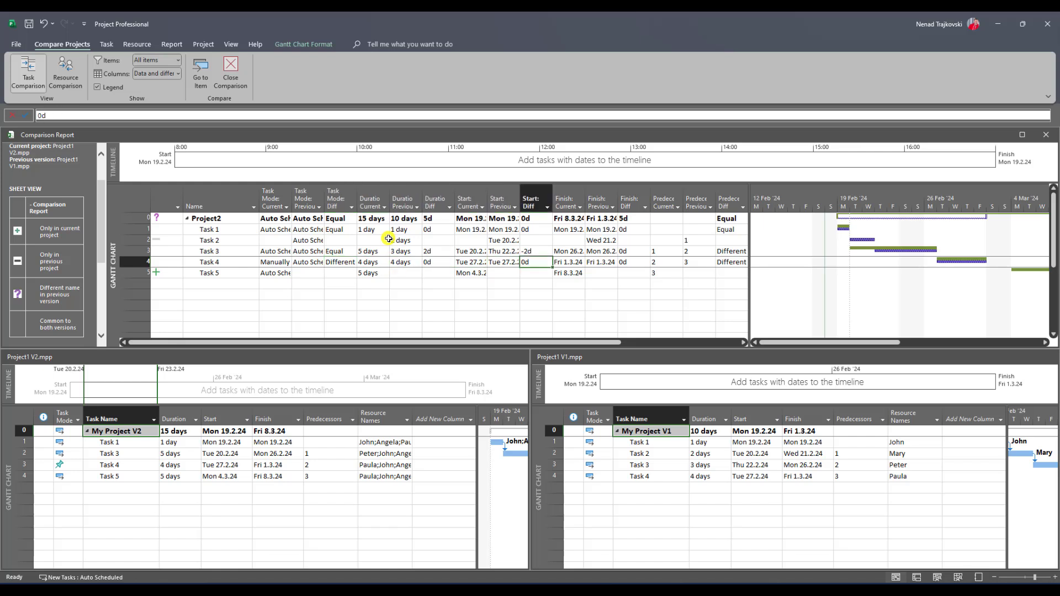
key(Right)
key(Down)
key(Left)
key(Left)
key(Left)
key(Left)
key(Left)
key(Left)
key(Left)
key(Left)
key(Left)
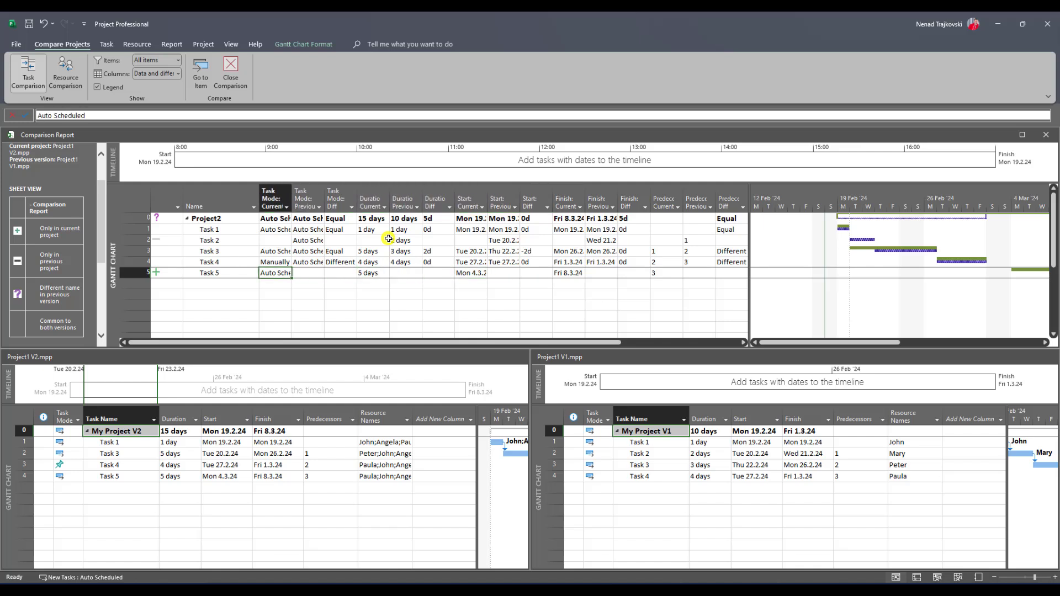
key(Left)
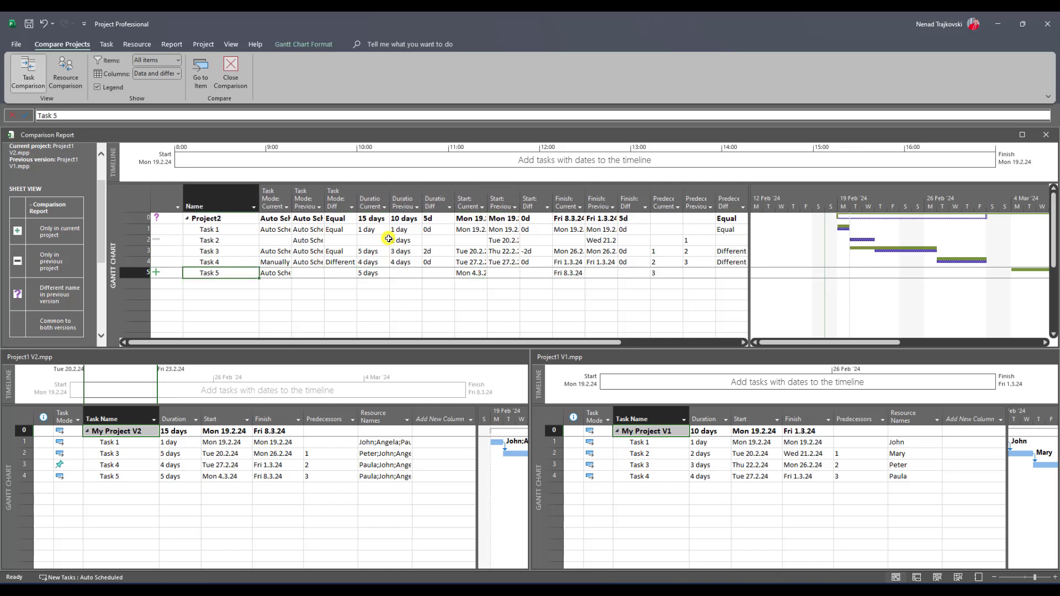
key(Right)
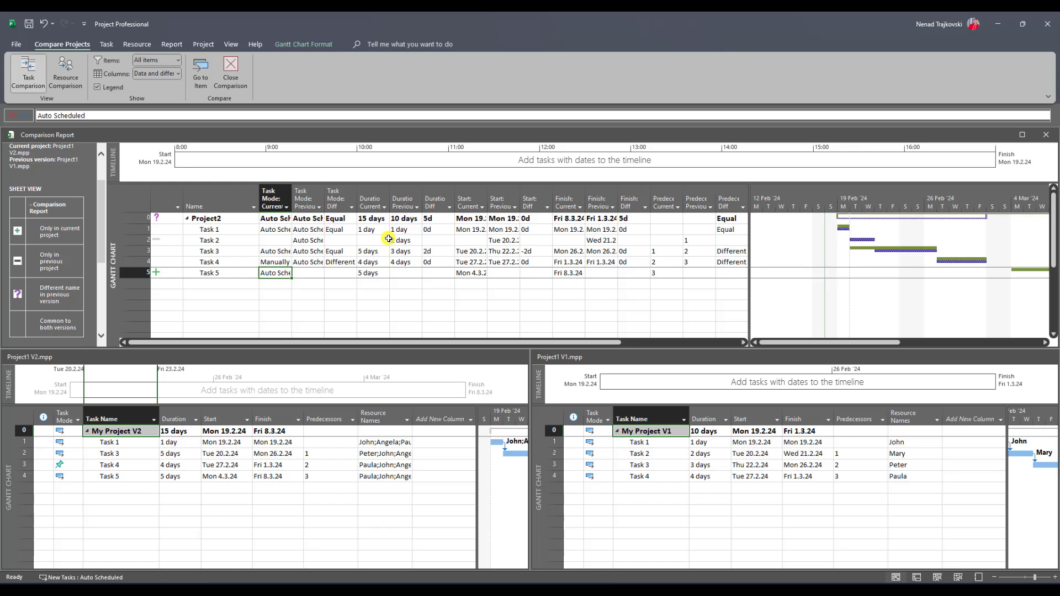
key(Right)
key(Right)
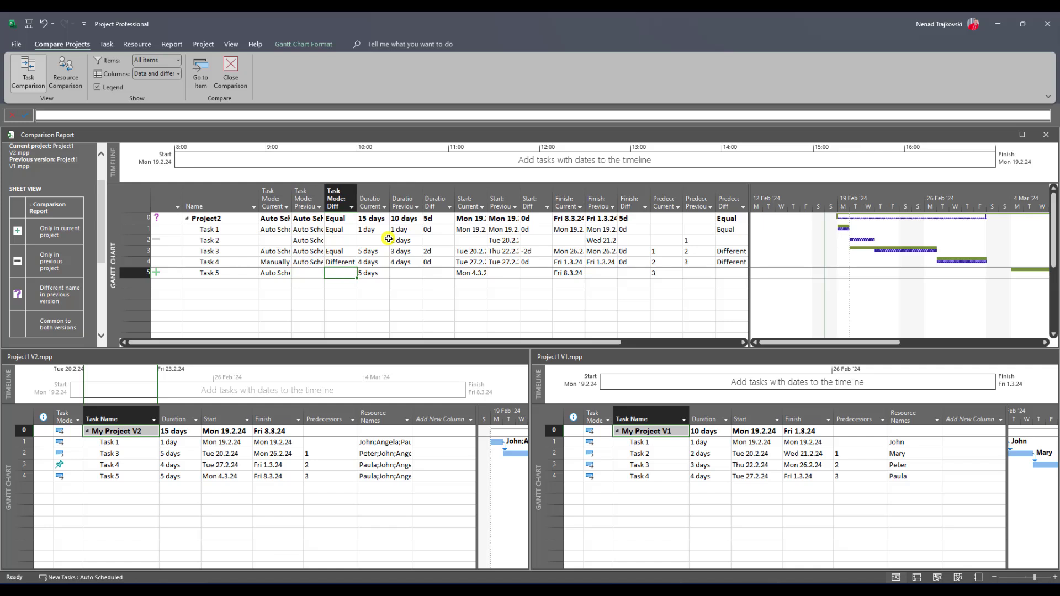
key(Right)
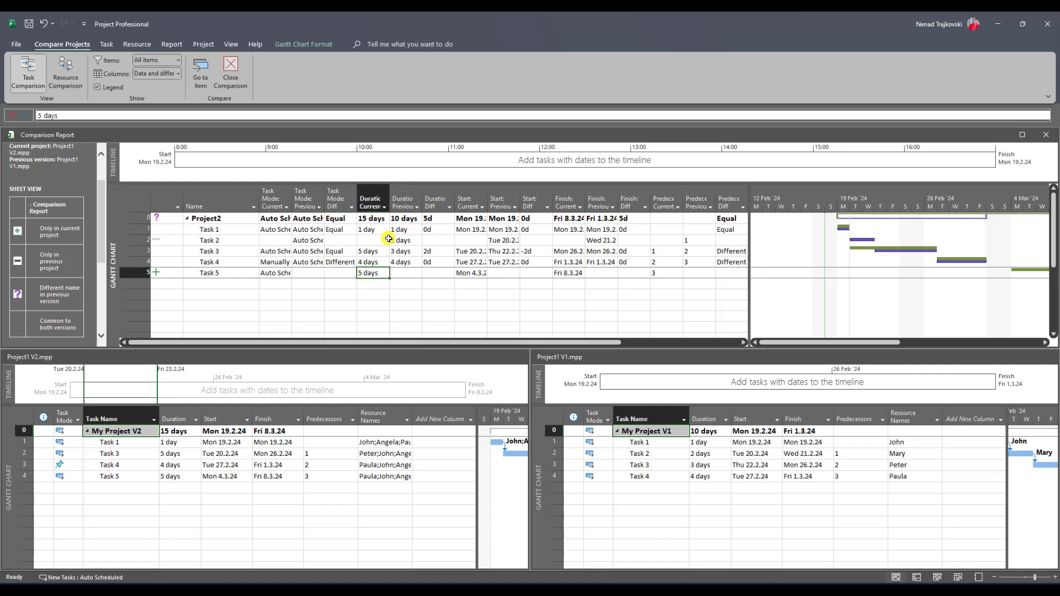
key(Right)
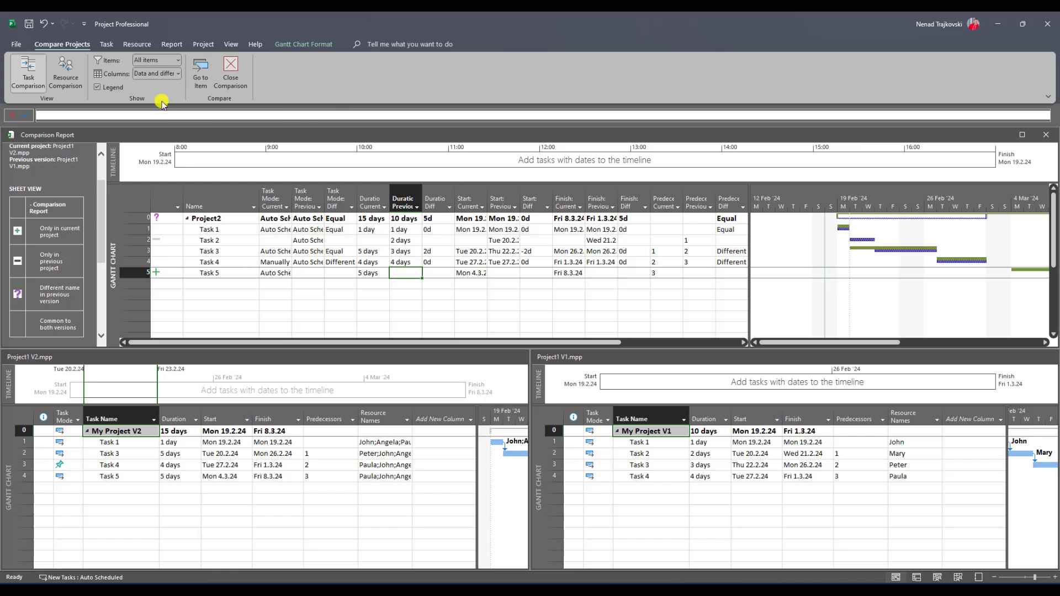
- Show the resource comparison filtered to All differences
click(61, 69)
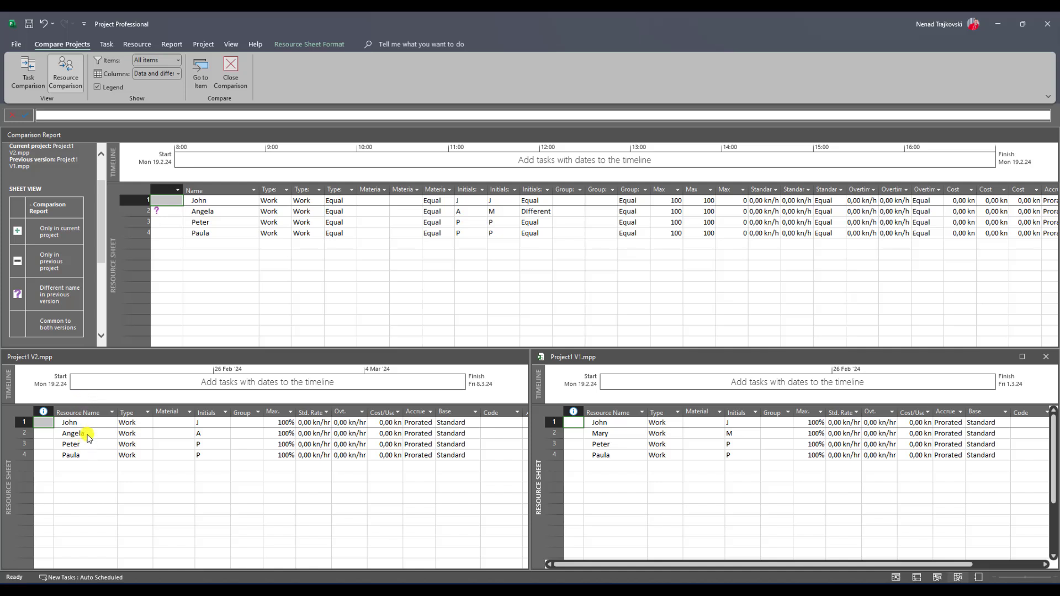
click(179, 61)
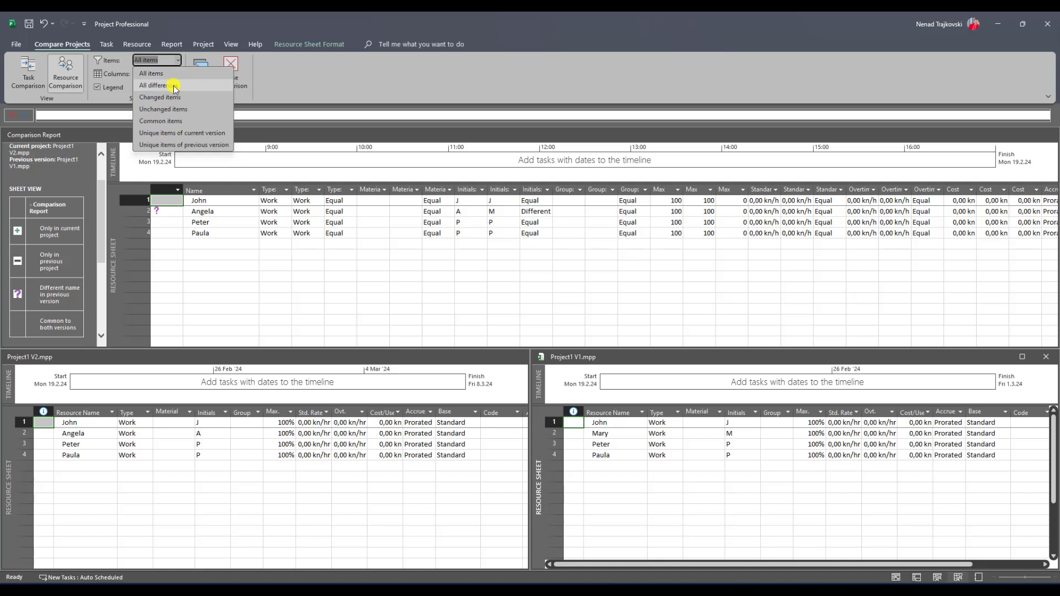
click(175, 87)
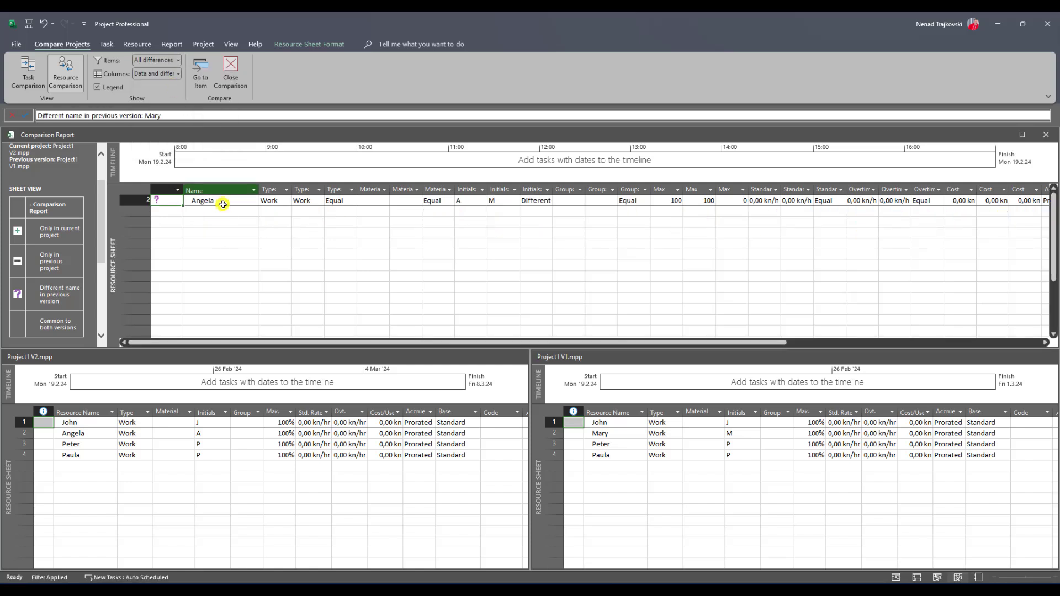
- Show the task comparison with the Items filter set to All differences
click(22, 69)
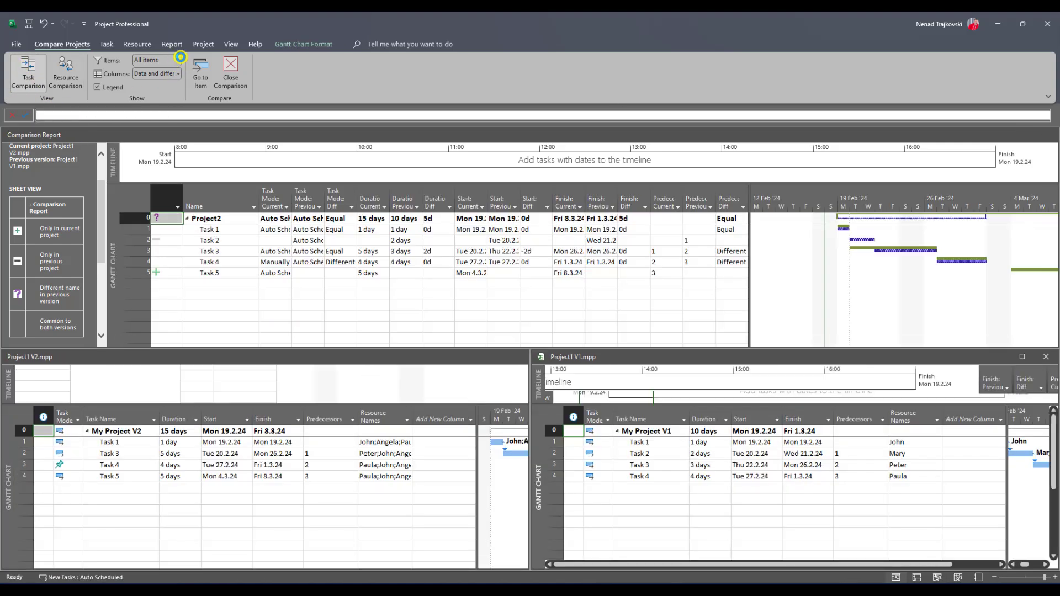
click(178, 60)
click(169, 87)
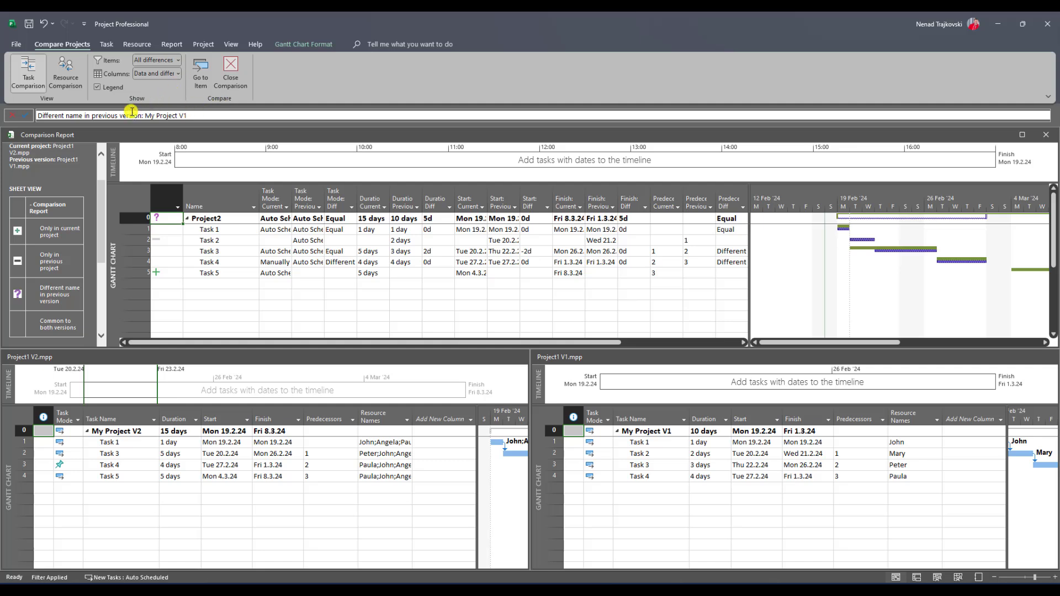
click(158, 60)
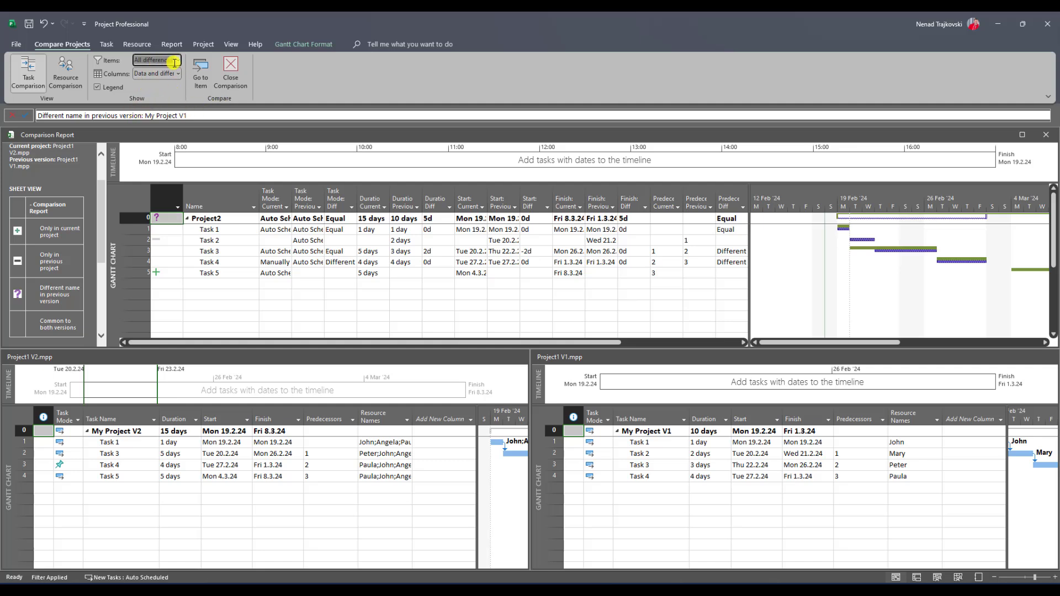
click(180, 64)
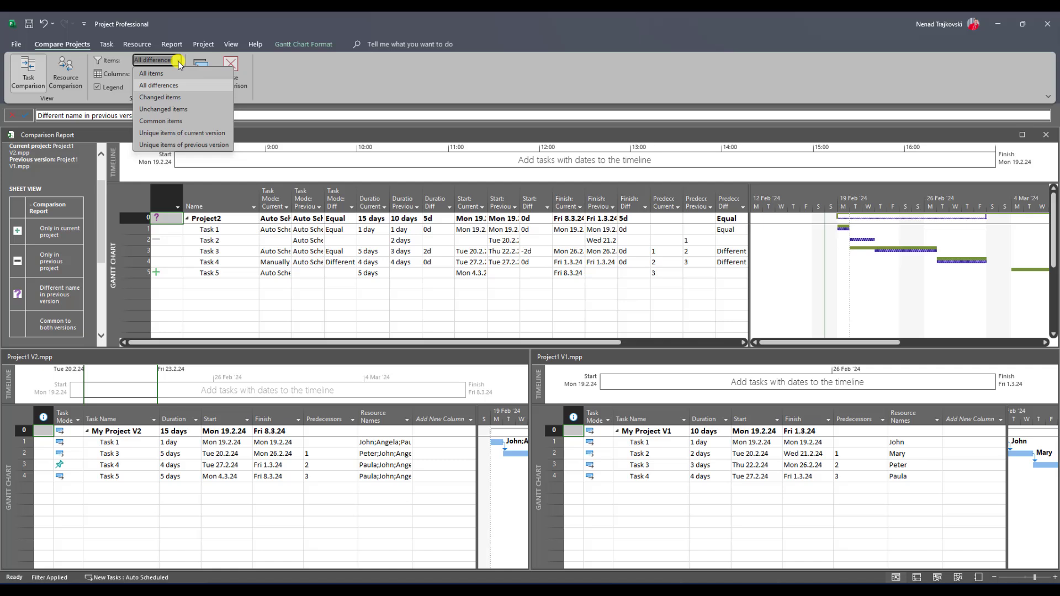